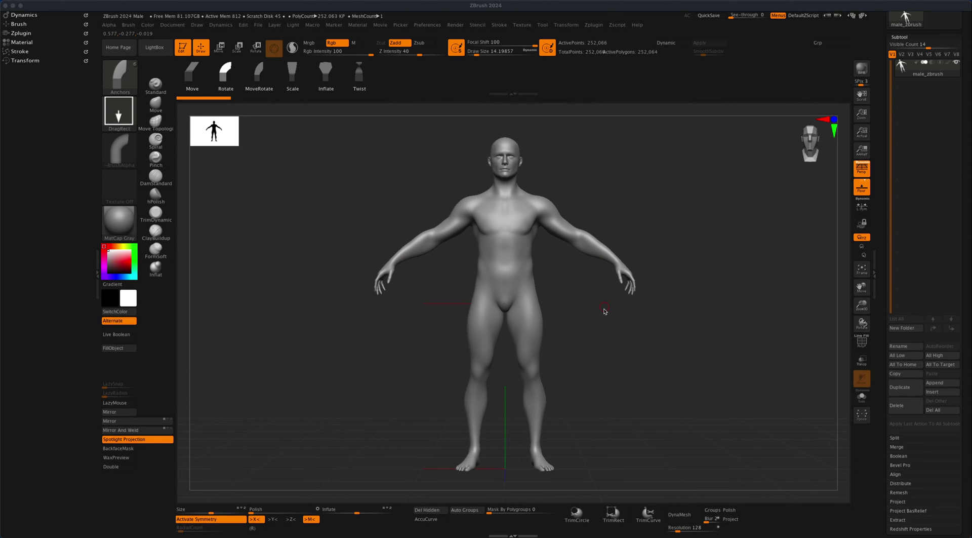
left_click_drag(587, 317, 585, 322)
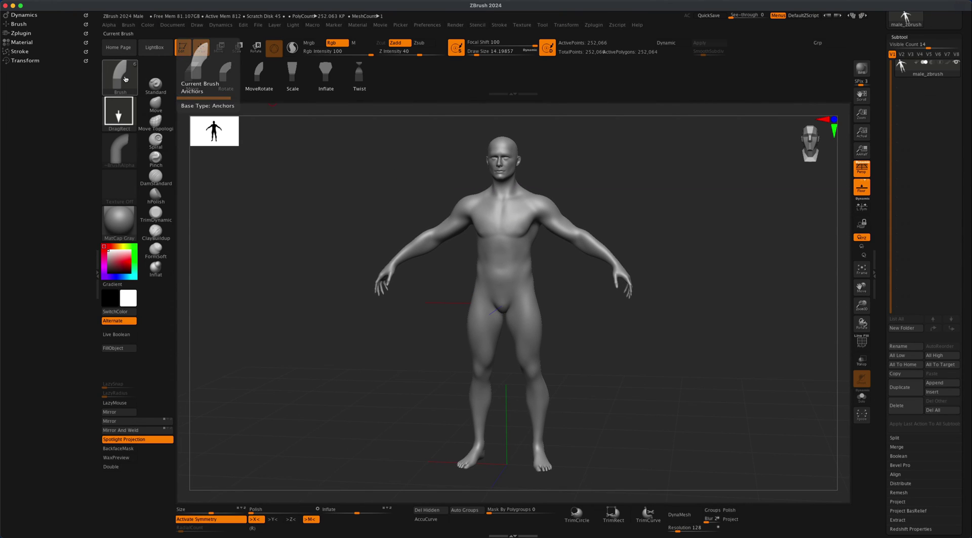
mouse_move(286, 293)
left_mouse_down()
mouse_move(605, 351)
mouse_move(567, 354)
mouse_move(596, 353)
mouse_move(437, 307)
left_mouse_up()
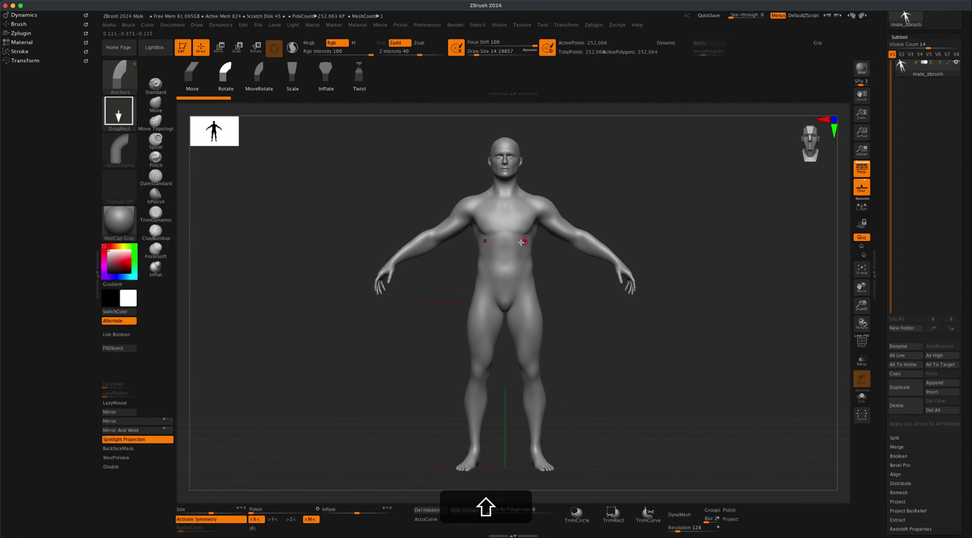
left_click_drag(522, 242, 579, 317, "shift")
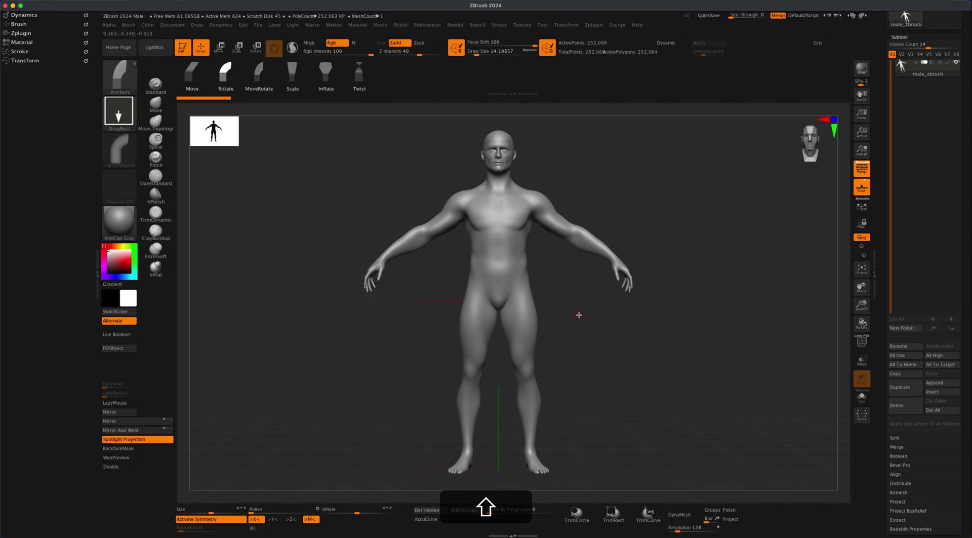
left_click(155, 48)
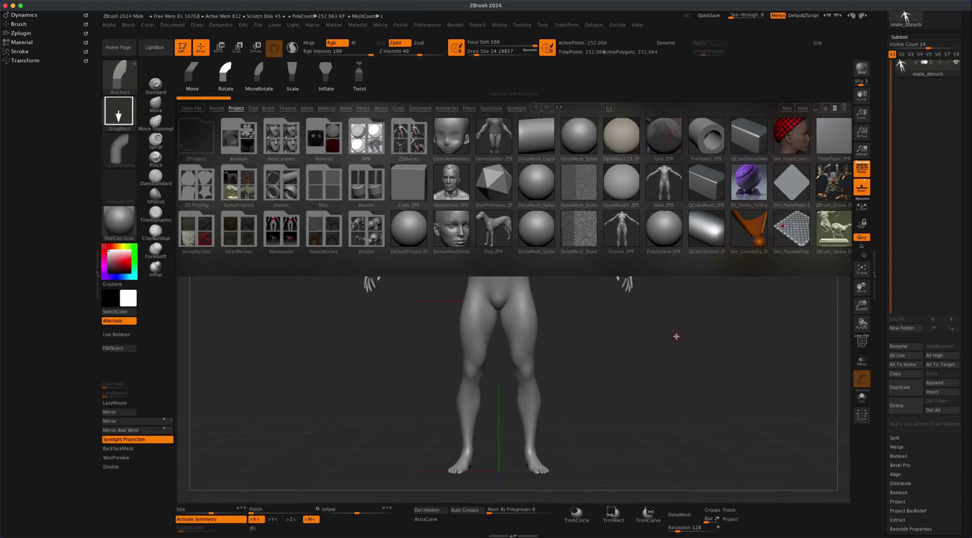
key("comma")
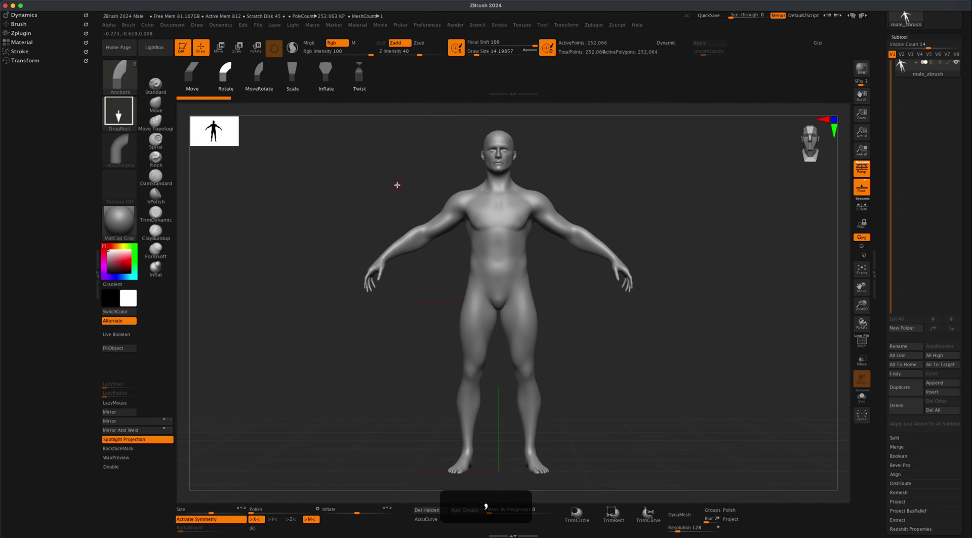
left_click(128, 78)
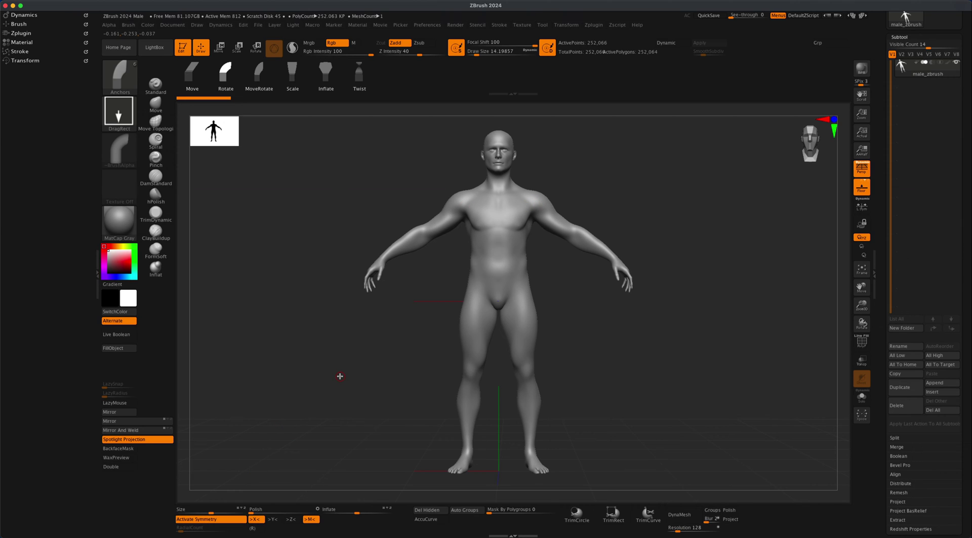
- Lower both arms to the figure's sides at the shoulders using the Anchors brush with X symmetry on
key("x")
left_click_drag(548, 214, 542, 241)
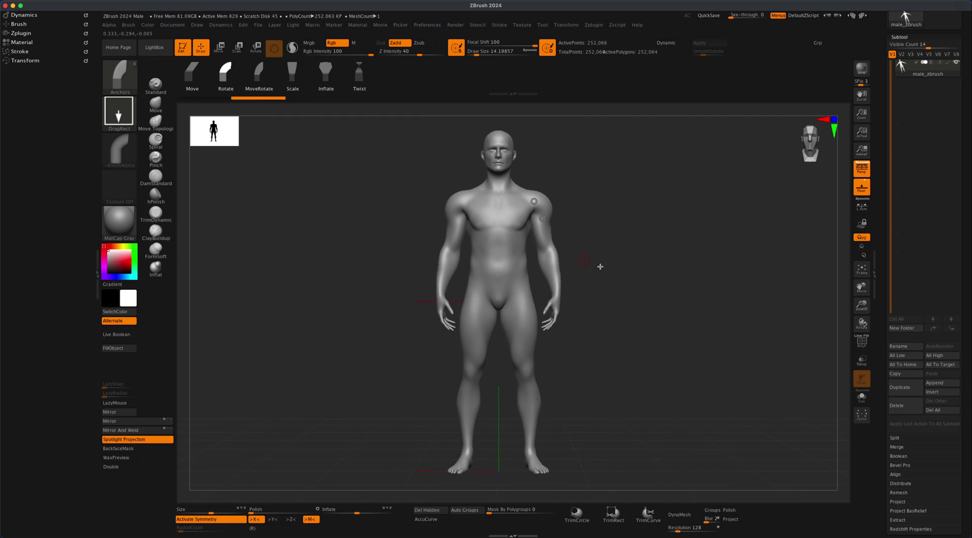
left_click_drag(599, 265, 572, 328)
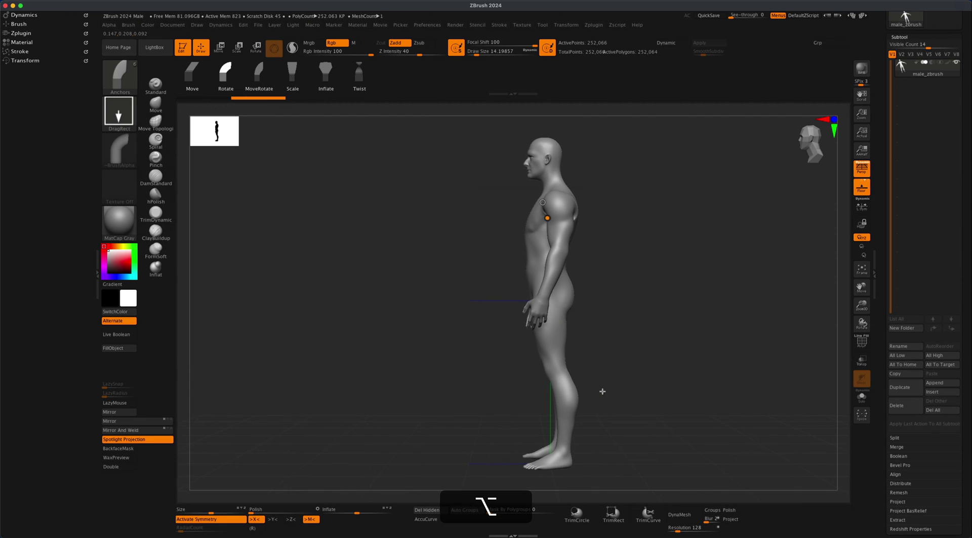
- Try bending both legs at the hips and knees with the Anchors brush and undo the leg pose
left_click_drag(601, 390, 522, 318, "alt")
left_click(503, 325, "alt")
left_click_drag(436, 346, 499, 329)
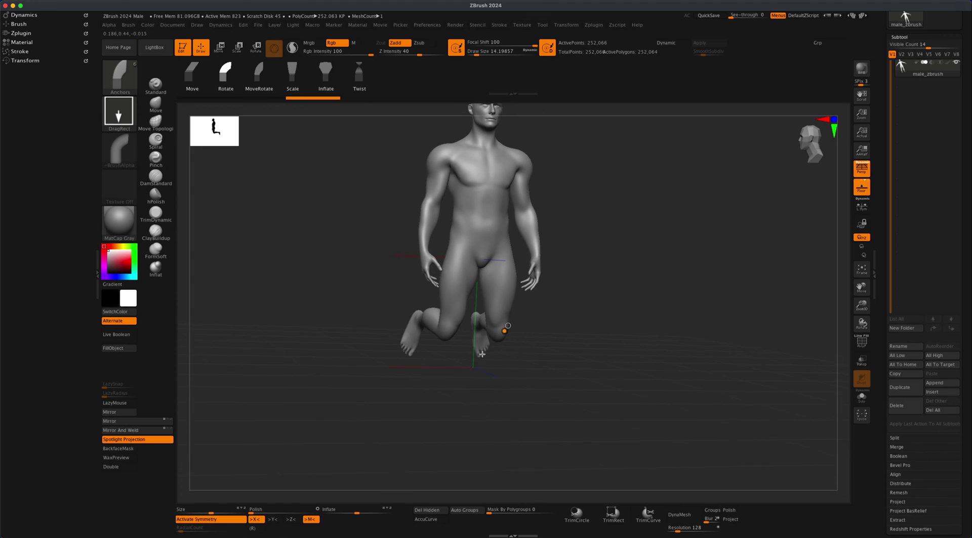
key("super+z")
key("super+z")
key("super+z")
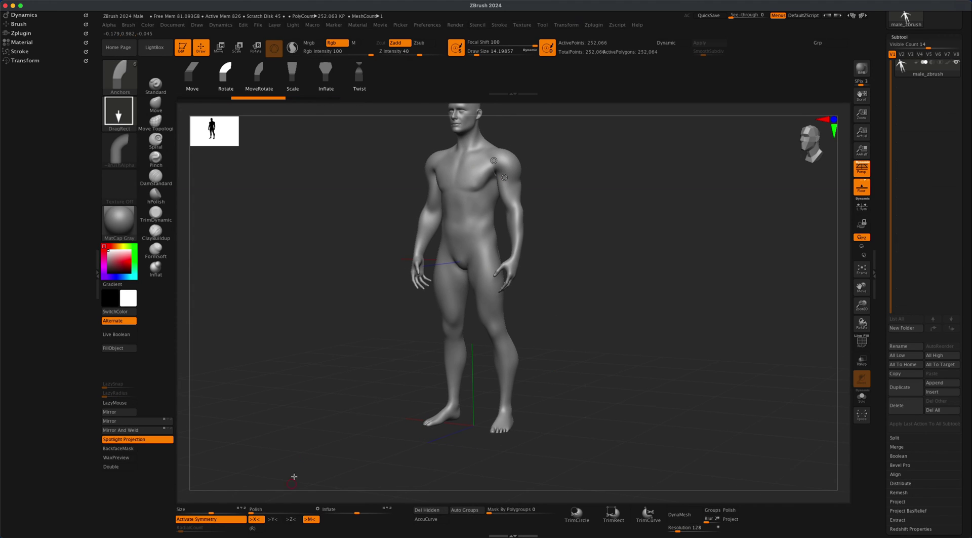
- Turn off symmetry and raise one leg with the knee bent back using the Anchors brush
key("x")
left_click_drag(557, 421, 524, 316)
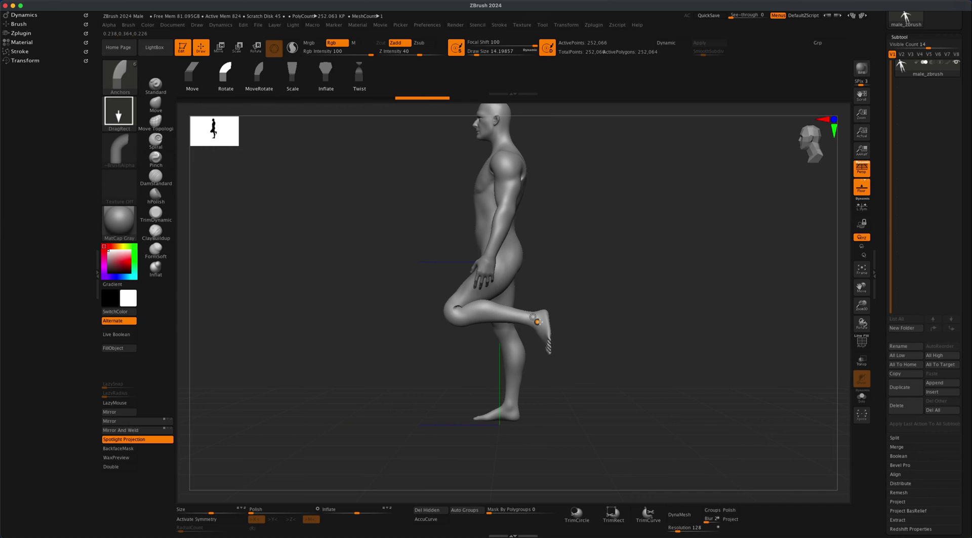
mouse_move(592, 354)
left_mouse_down()
mouse_move(646, 364)
mouse_move(547, 343)
mouse_move(532, 328)
mouse_move(577, 349)
left_mouse_up()
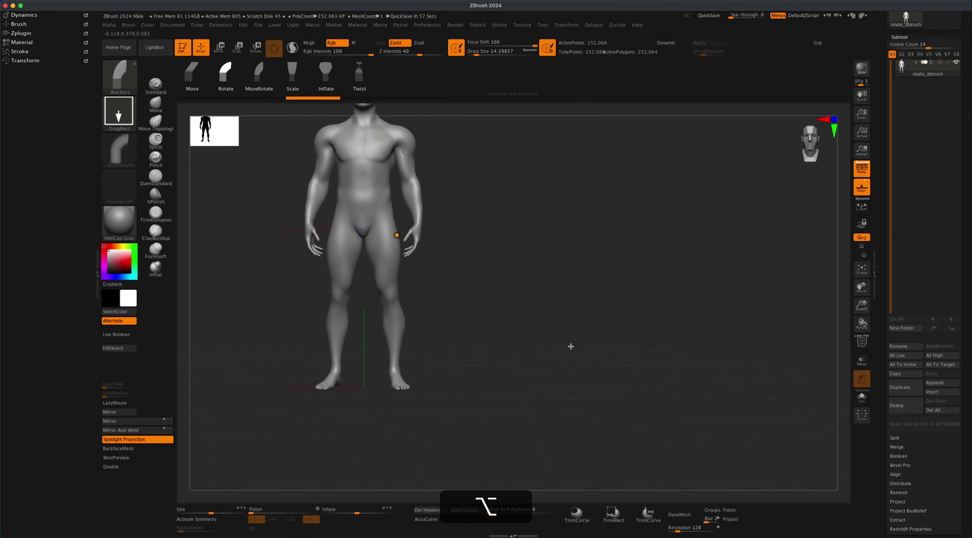
mouse_move(571, 346)
left_mouse_down("alt")
mouse_move(616, 354)
mouse_move(603, 368)
mouse_move(581, 350)
left_mouse_up("alt")
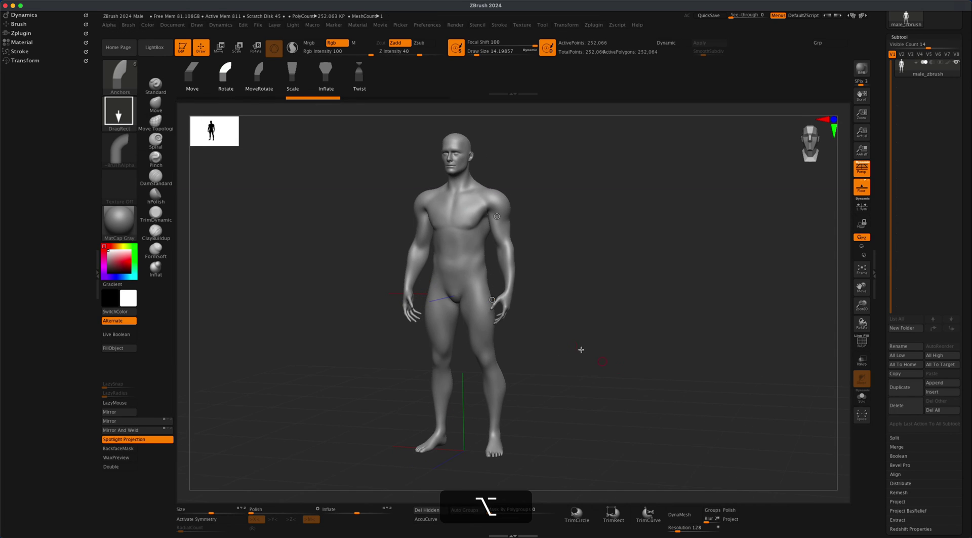
- Load the Male.ZPR project from LightBox to restore the unposed figure and dismiss its credit note
left_click(156, 48)
double_click(664, 182)
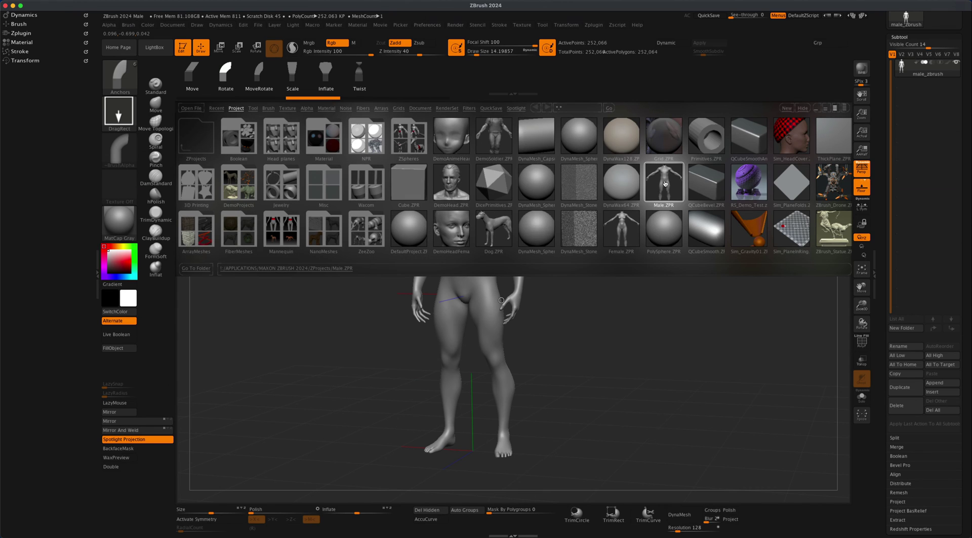
left_click(486, 191)
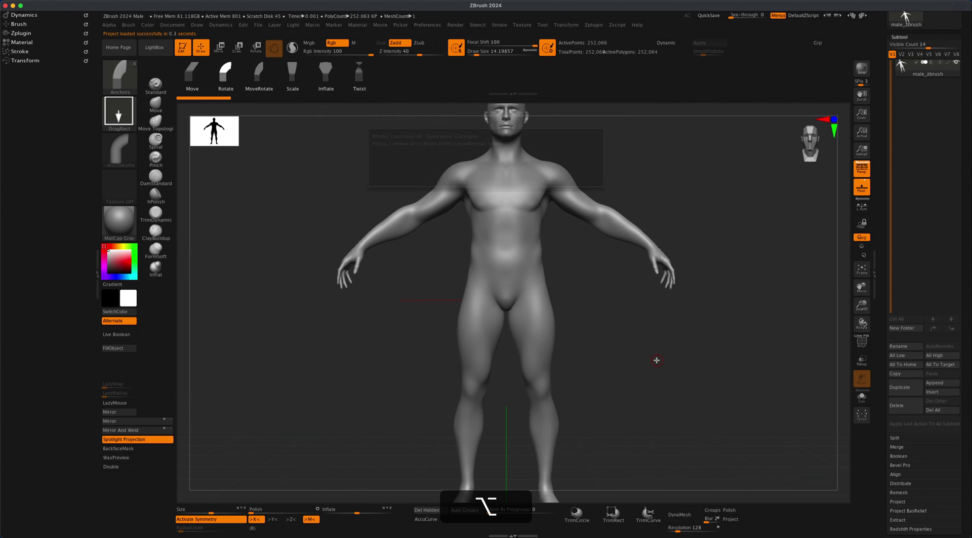
- Insert a Cube3D as a new subtool and scale it down uniformly to roughly the width of the figure's hips
left_click_drag(658, 369, 719, 367)
left_click(948, 392)
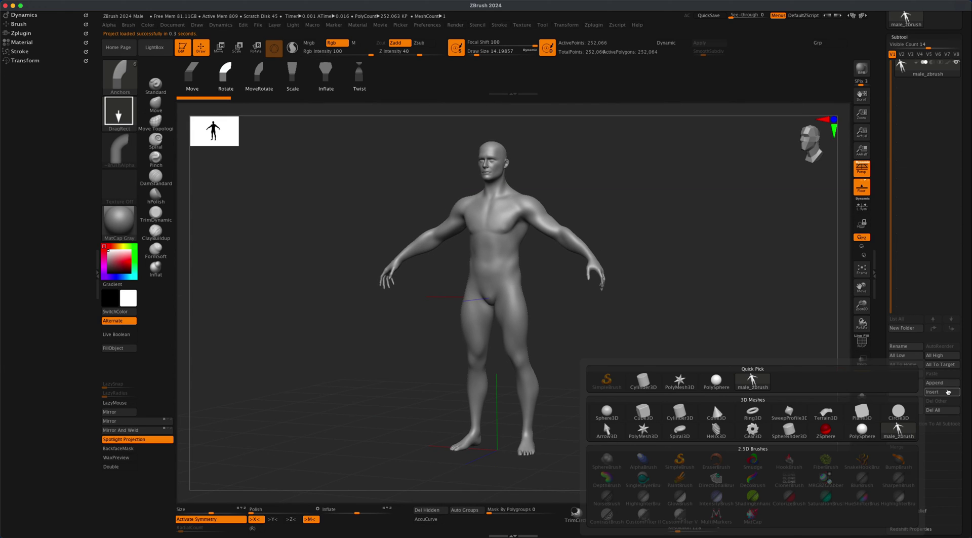
left_click(643, 411)
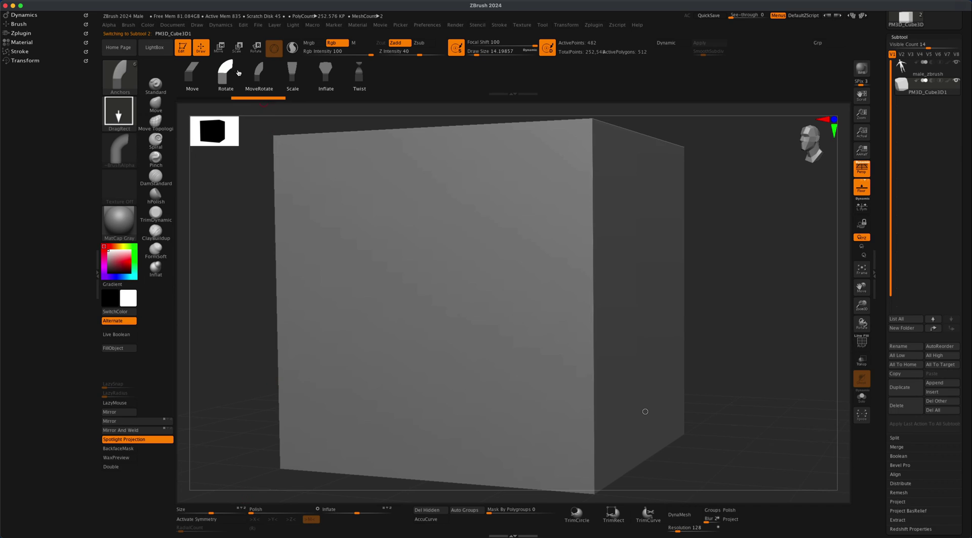
left_click(237, 48)
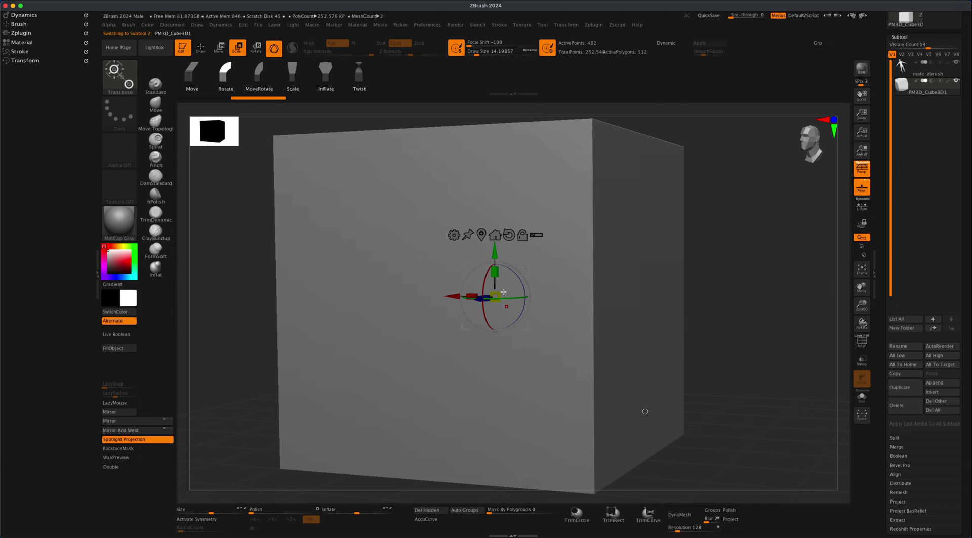
mouse_move(504, 292)
left_mouse_down()
mouse_move(462, 313)
mouse_move(348, 330)
left_mouse_up()
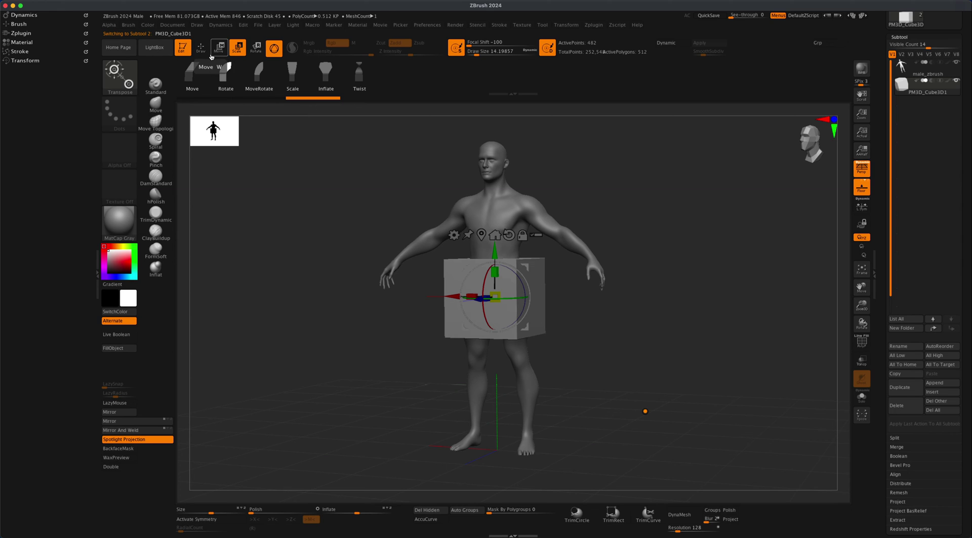
- Turn off perspective, move the cube to floor level just behind the figure's feet, and enlarge it slightly as a seat
left_click_drag(640, 408, 553, 330, "shift")
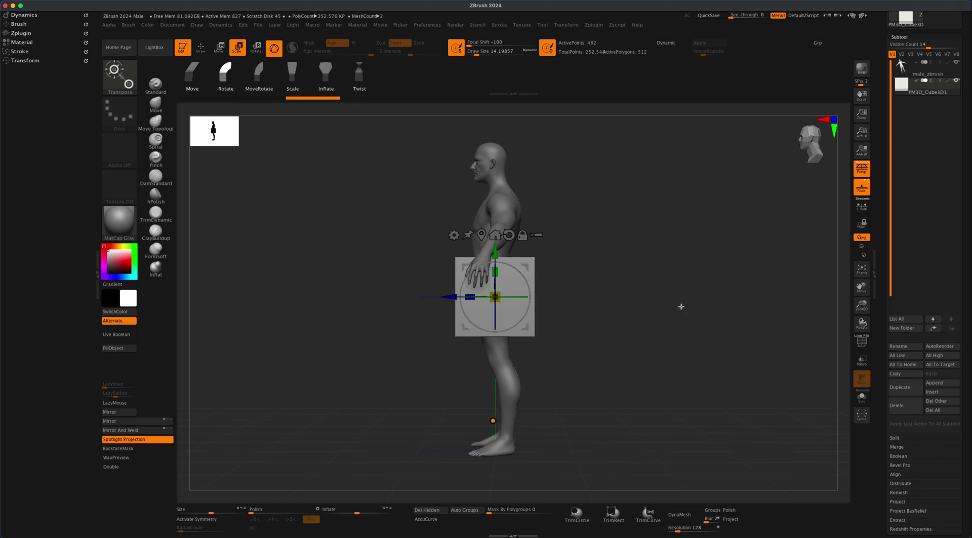
left_click(863, 173)
left_click_drag(529, 265, 601, 380)
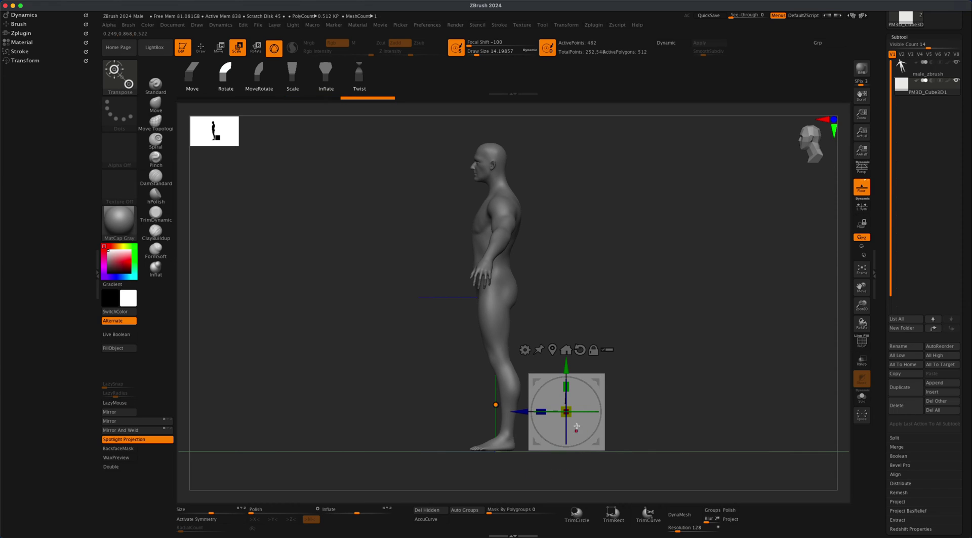
left_click_drag(573, 409, 603, 372)
- Select the male_zbrush subtool, bend both hips and knees into a seated pose with the Anchors brush, and point the feet downward
left_click(200, 51)
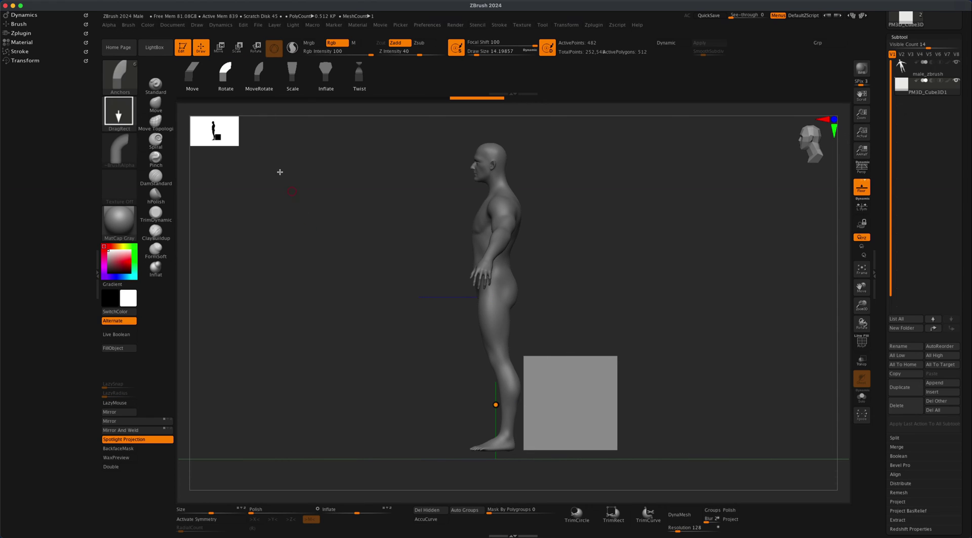
mouse_move(332, 261)
left_mouse_down()
mouse_move(358, 309)
mouse_move(336, 313)
mouse_move(383, 313)
left_mouse_up()
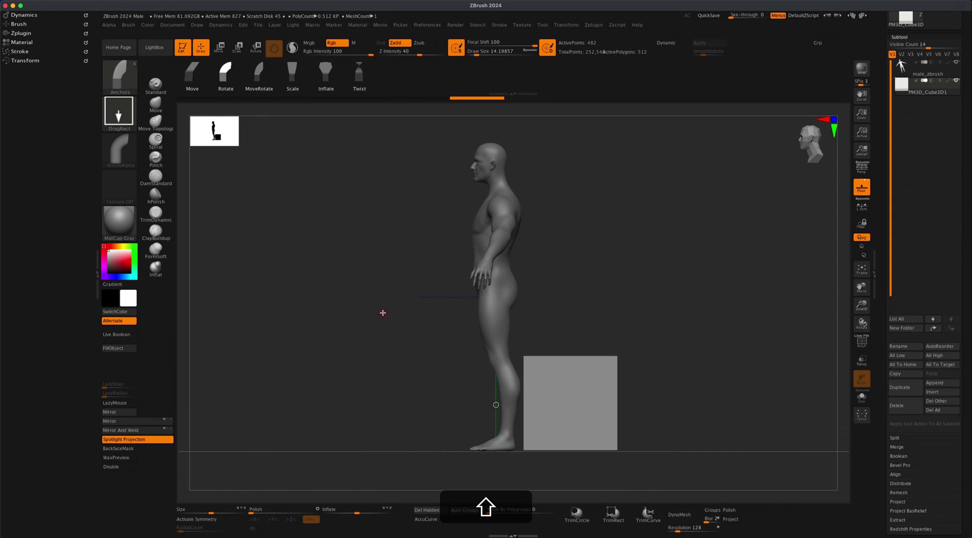
left_click(910, 74)
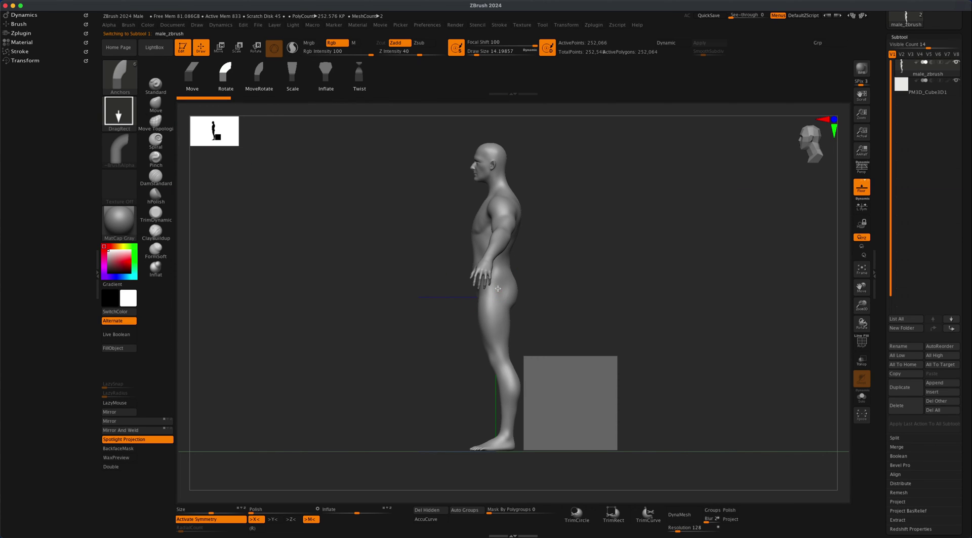
left_click_drag(498, 288, 438, 343)
left_click(435, 292)
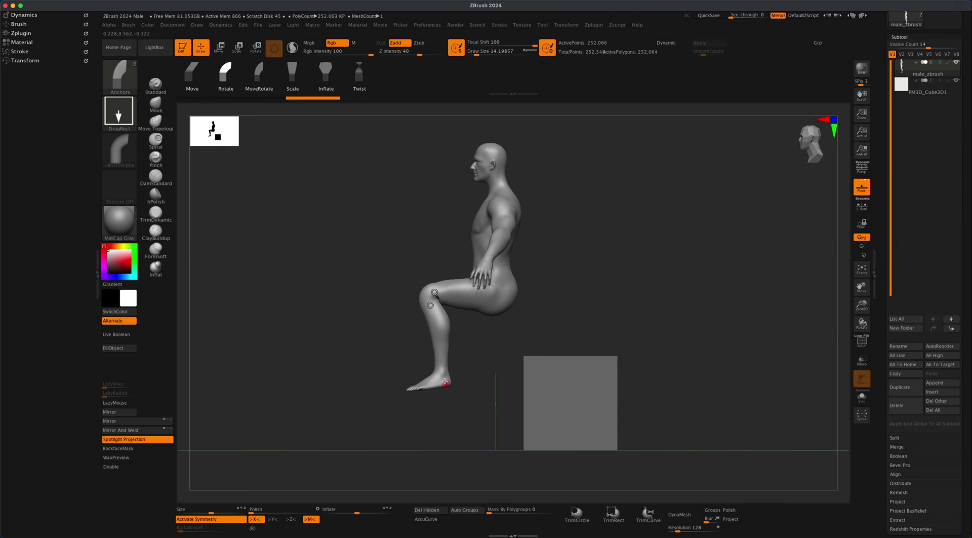
key("super+z")
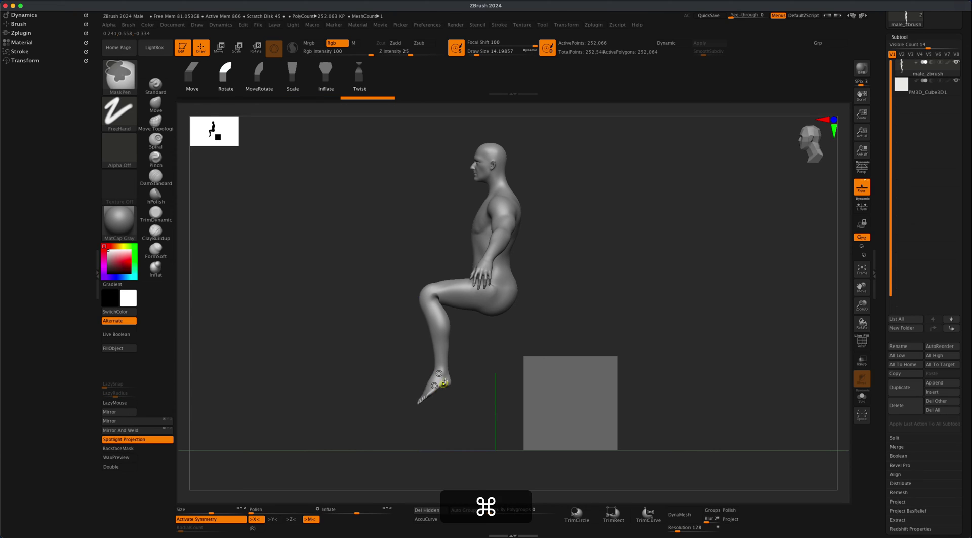
left_click_drag(442, 380, 446, 384)
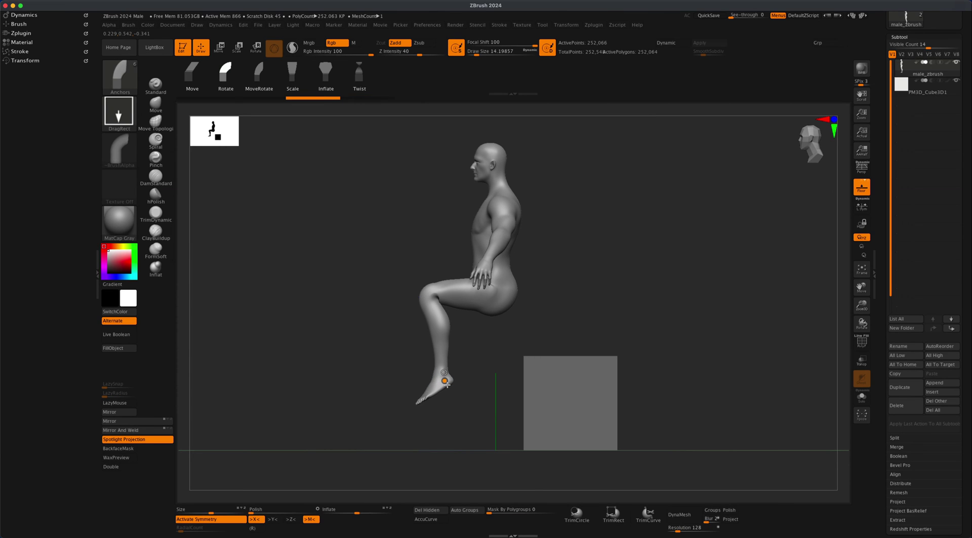
- Move the seated figure onto the top of the cube with the Move gizmo and return to Draw mode
left_click(221, 50)
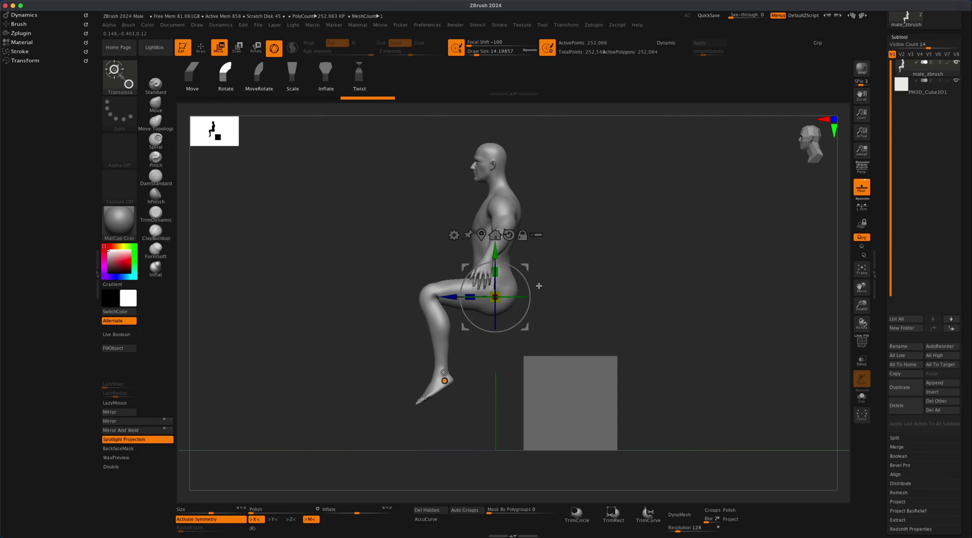
left_click_drag(492, 283, 568, 345)
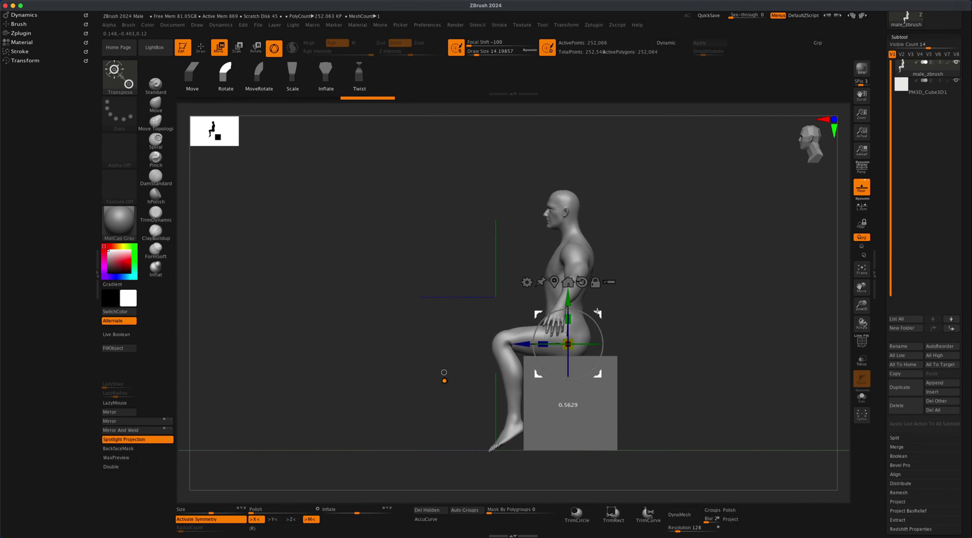
left_click_drag(640, 312, 707, 389)
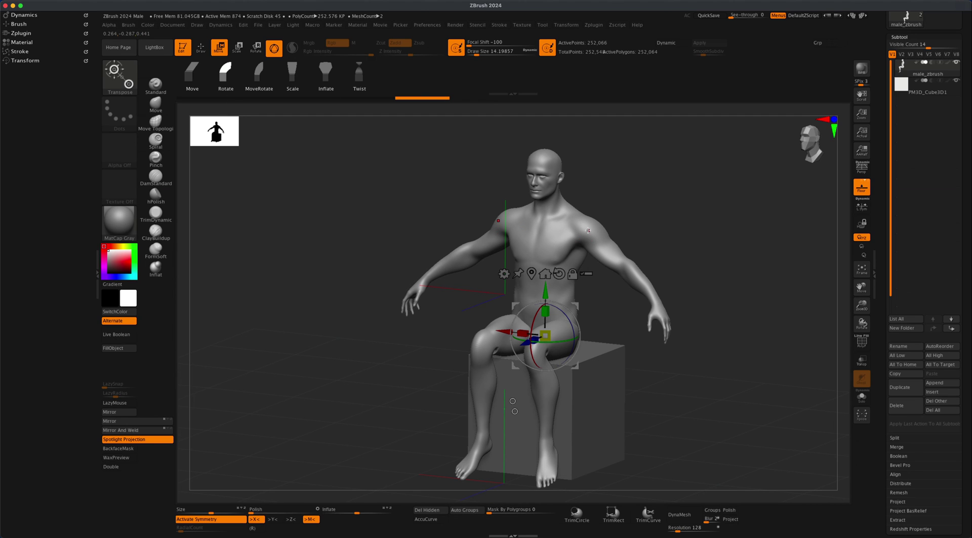
key("q")
left_click_drag(644, 224, 671, 225, "shift")
mouse_move(591, 241)
left_mouse_down()
mouse_move(587, 200)
mouse_move(602, 206)
mouse_move(602, 198)
mouse_move(601, 213)
left_mouse_up()
key("super+z")
key("super+z")
left_click(570, 225)
key("super+z")
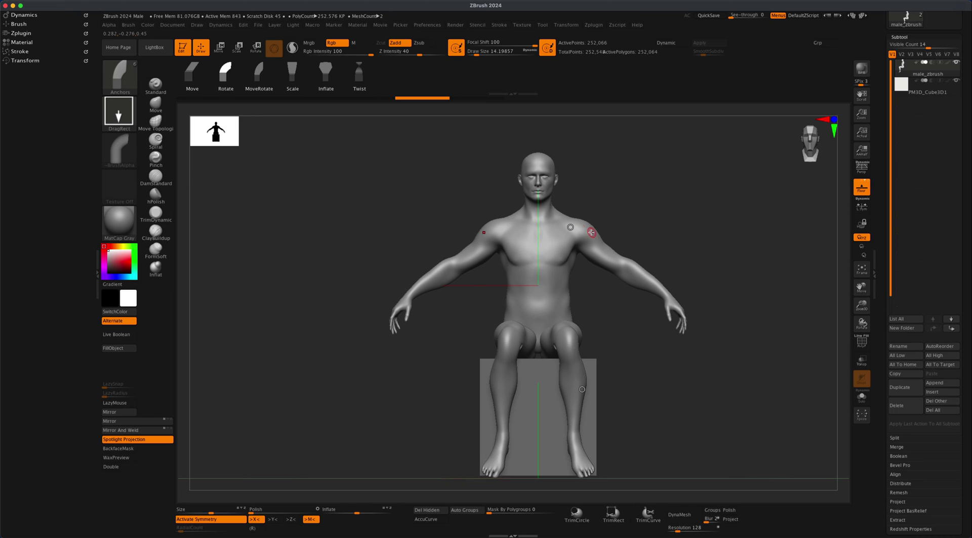
- Lower both arms to the seated figure's sides with the Anchors brush and rotate the hands at the wrists beside the cube
left_click_drag(591, 232, 581, 256)
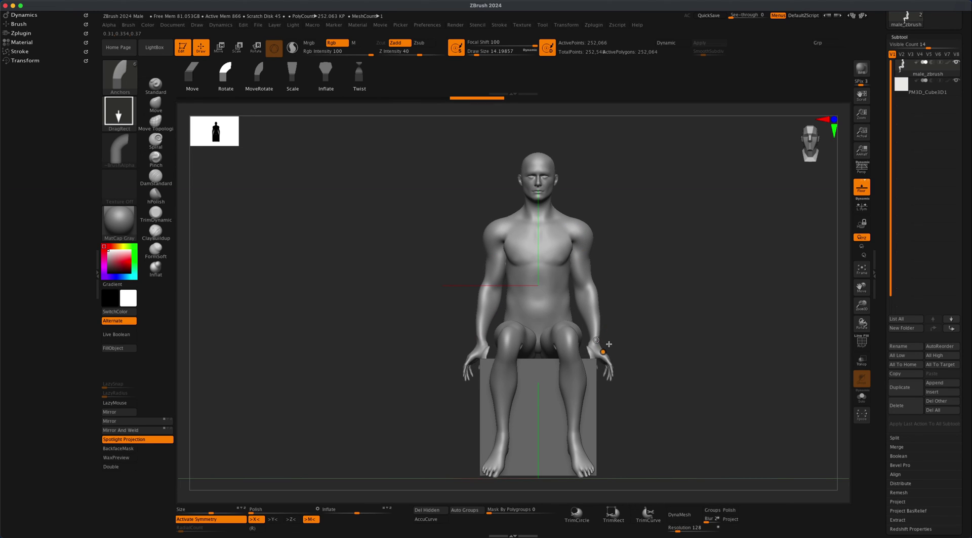
key("super+z")
key("super+z")
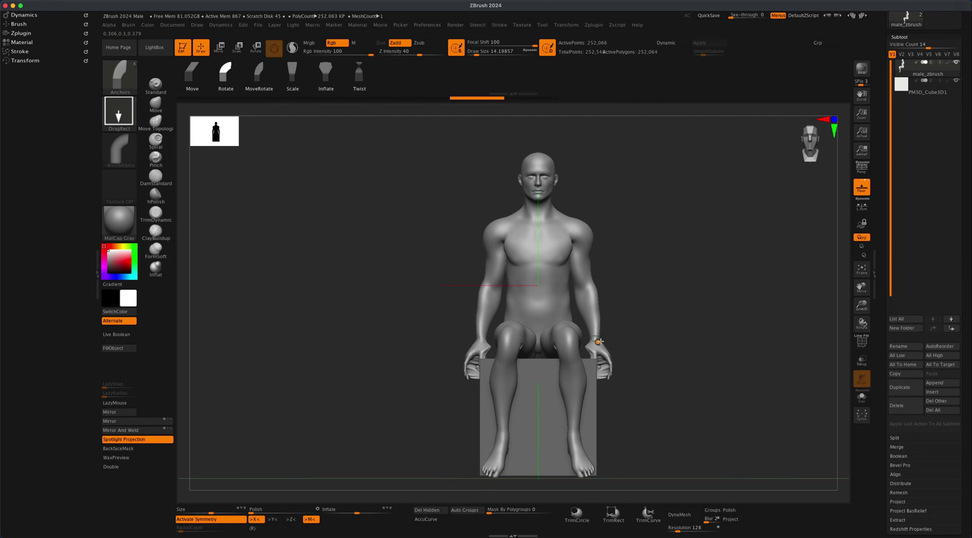
left_click_drag(596, 342, 601, 339)
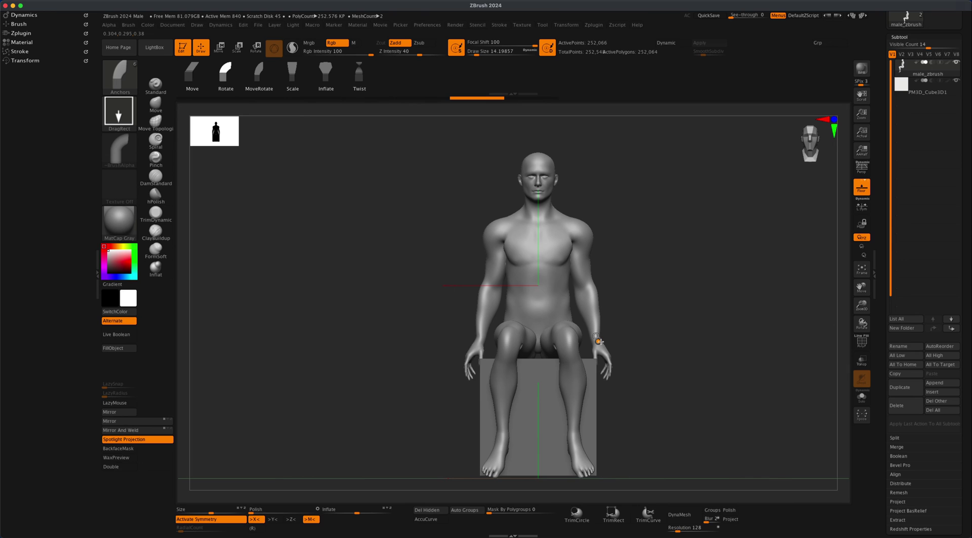
left_click_drag(601, 340, 602, 341)
left_click_drag(704, 357, 651, 359)
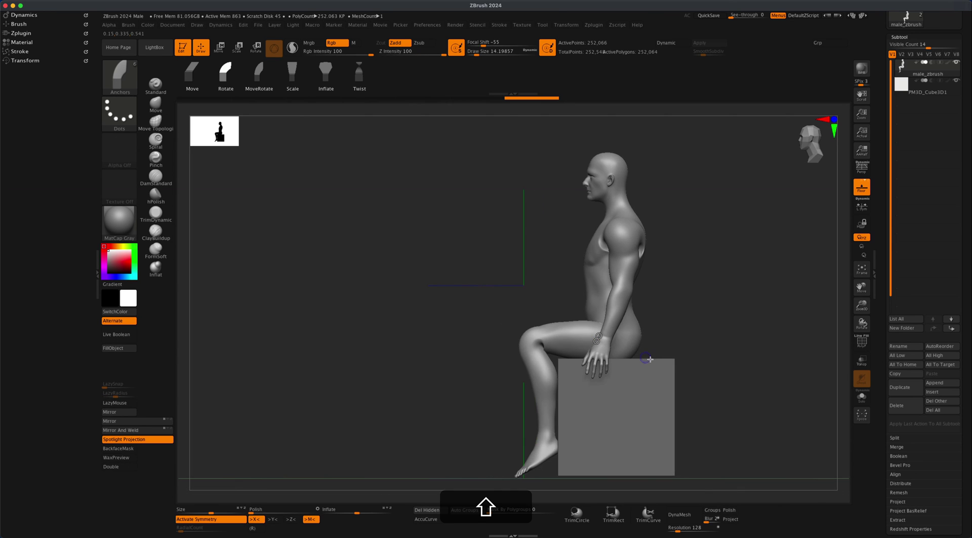
- Try to rotate the feet at the ankles with the Anchors brush from the front, undoing the adjustment
mouse_move(749, 359)
left_mouse_down()
mouse_move(700, 359)
mouse_move(765, 360)
left_mouse_up()
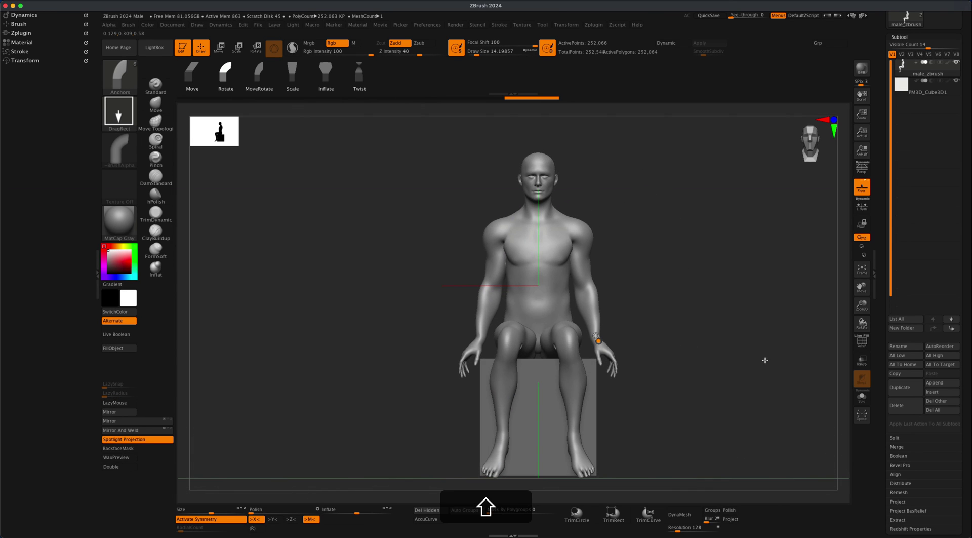
left_click_drag(577, 443, 574, 449)
key("super+z")
left_click_drag(709, 428, 642, 321)
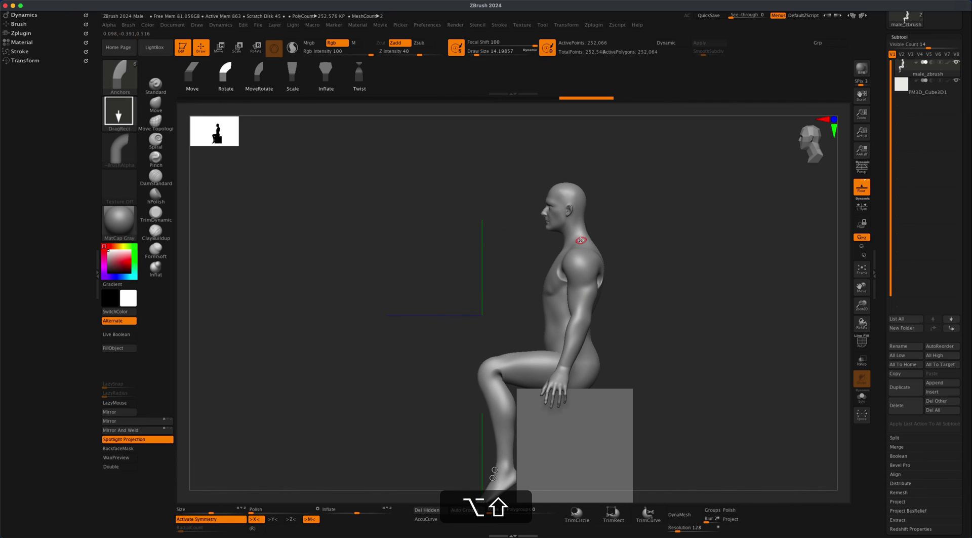
- Tilt the head back at the neck and bend the torso forward at the waist with the Anchors brush
mouse_move(573, 220)
left_mouse_down()
mouse_move(572, 237)
mouse_move(575, 226)
left_mouse_up()
key("super+z")
mouse_move(681, 298)
left_mouse_down()
mouse_move(716, 297)
mouse_move(718, 333)
mouse_move(658, 334)
mouse_move(693, 336)
left_mouse_up()
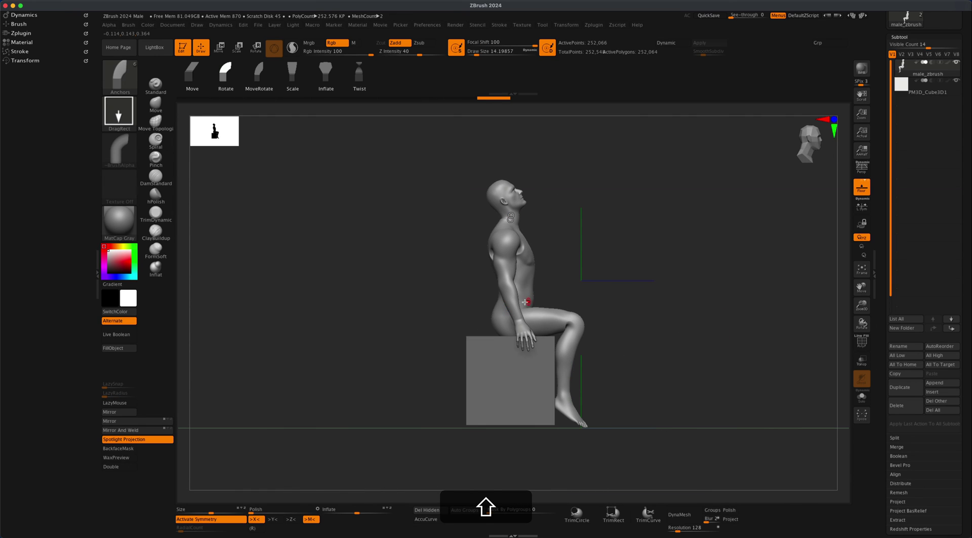
mouse_move(511, 217)
left_mouse_down()
mouse_move(552, 243)
mouse_move(567, 297)
mouse_move(562, 253)
mouse_move(531, 212)
mouse_move(556, 275)
mouse_move(592, 303)
mouse_move(605, 334)
mouse_move(662, 343)
mouse_move(638, 355)
mouse_move(664, 355)
left_mouse_up()
- Turn on perspective and turn off symmetry for the seated figure
key("p")
mouse_move(671, 360)
left_mouse_down("alt")
mouse_move(690, 373)
mouse_move(687, 365)
left_mouse_up("alt")
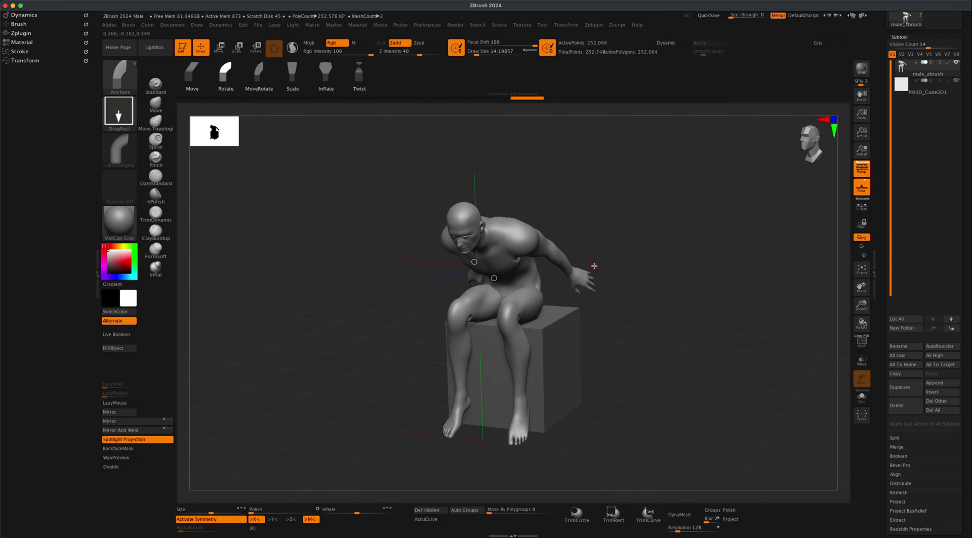
key("x")
left_click_drag(630, 268, 598, 273, "alt")
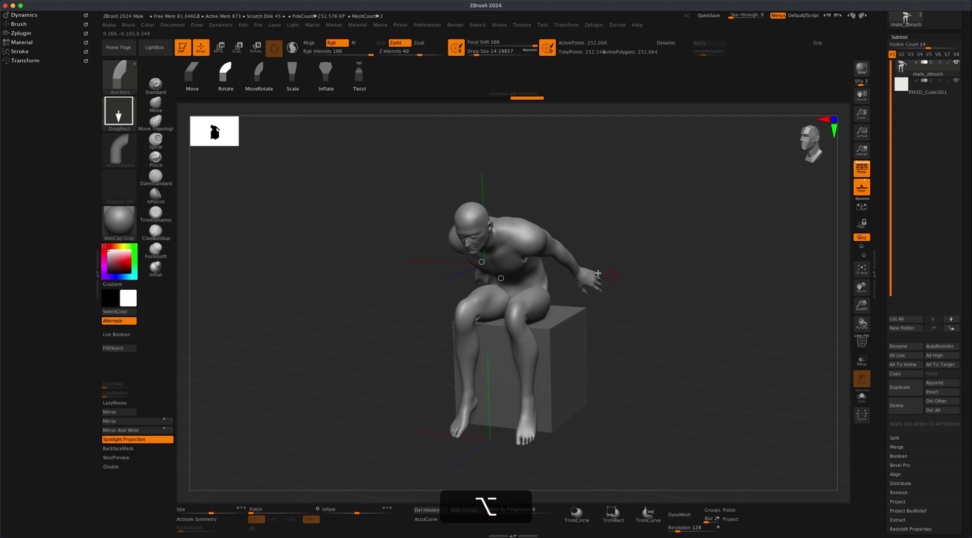
- Swing the figure's left lower leg forward and inward at the knee with the Anchors brush
left_click_drag(601, 226, 433, 356)
left_click_drag(357, 351, 523, 371)
left_click_drag(586, 368, 625, 386)
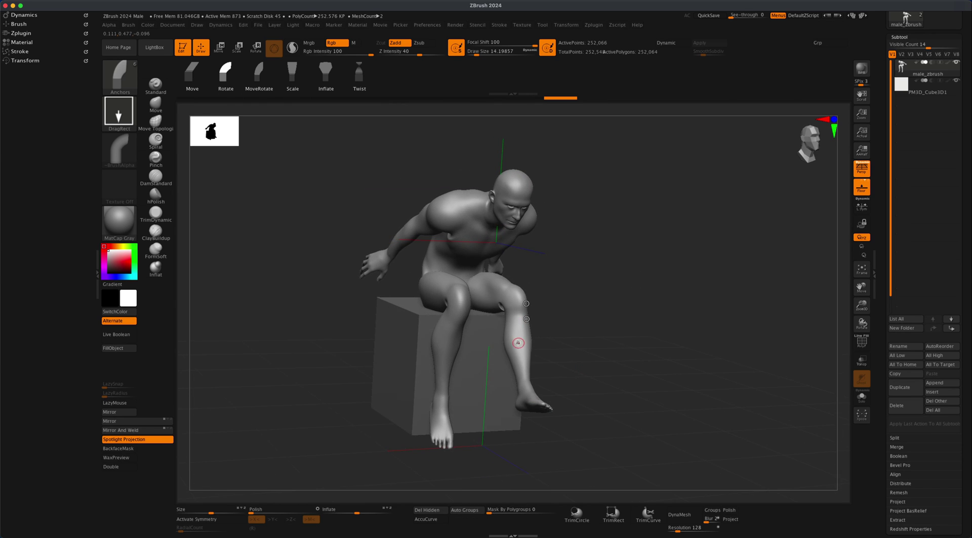
left_click_drag(608, 342, 617, 377, "shift")
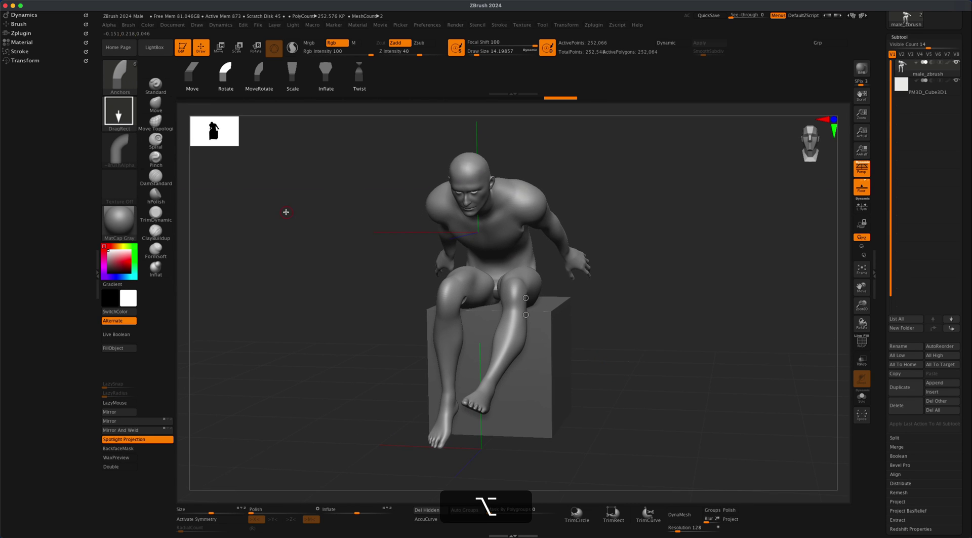
- Select the Inflat brush and set its draw size to about 48
left_click(117, 71)
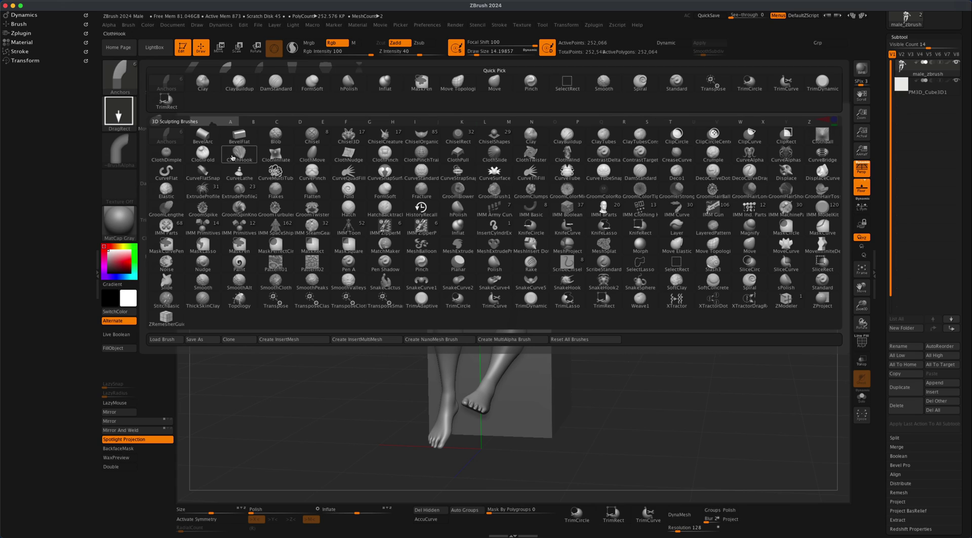
key("i")
key("n")
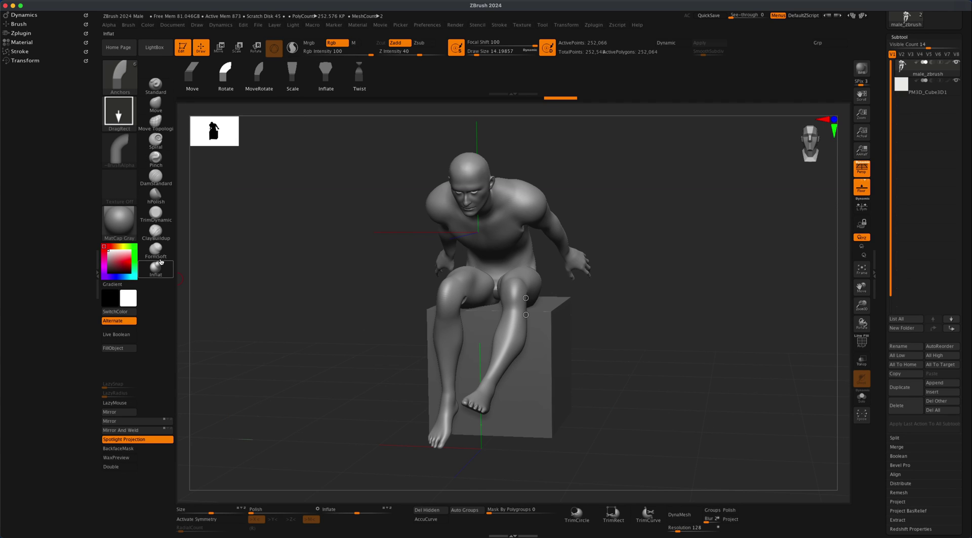
left_click(155, 272)
key("s")
left_click(302, 274)
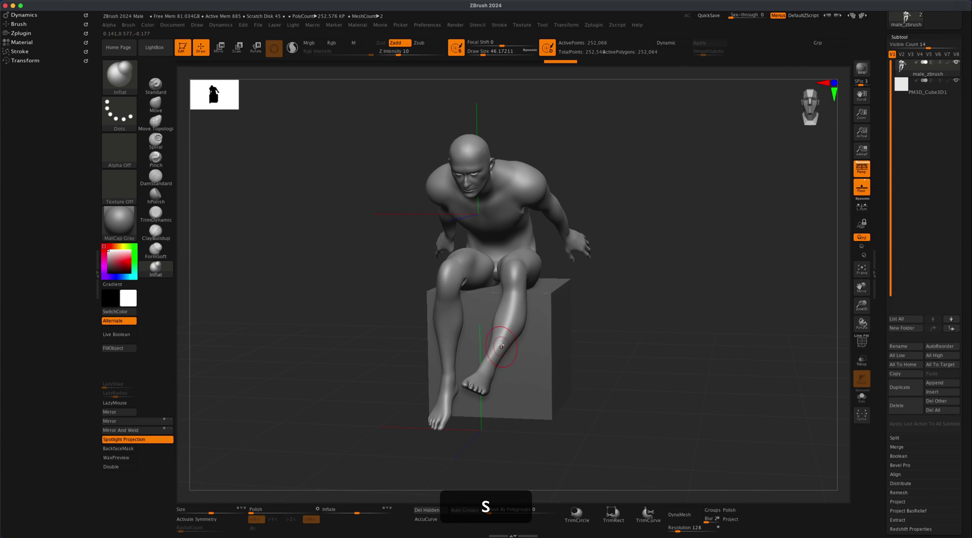
- Try the Inflat brush on the lower legs without symmetry and undo the strokes
mouse_move(511, 325)
right_mouse_down()
mouse_move(605, 340)
mouse_move(524, 329)
right_mouse_up()
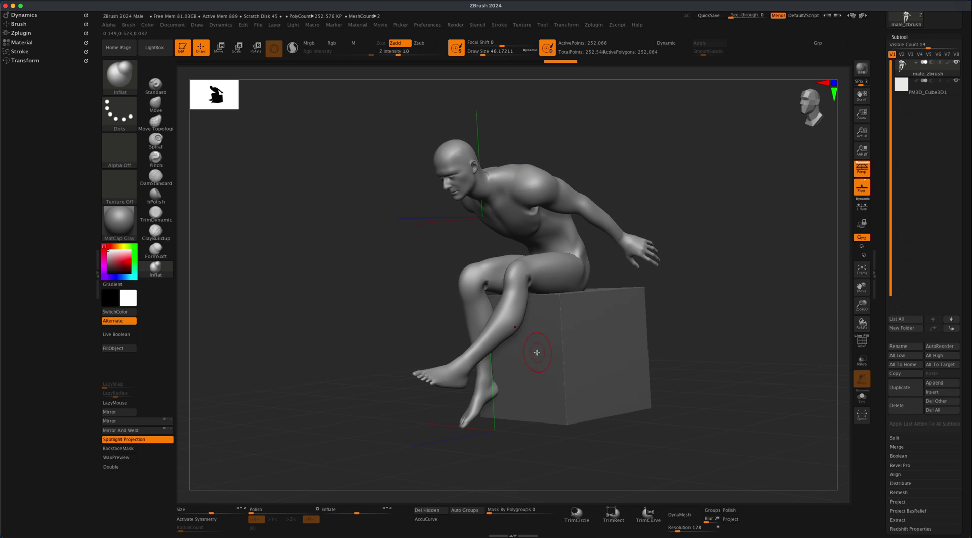
key("super+z")
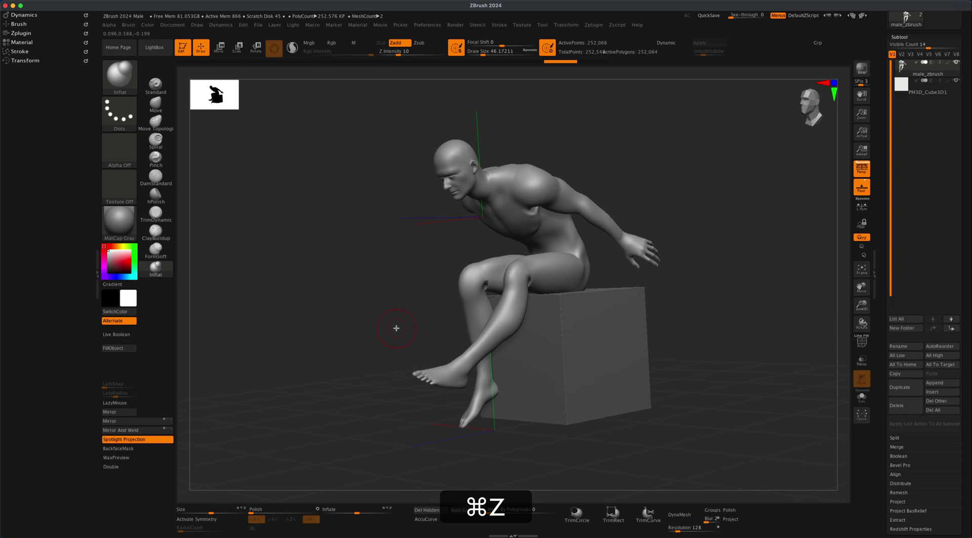
key("super+z")
key("super+z")
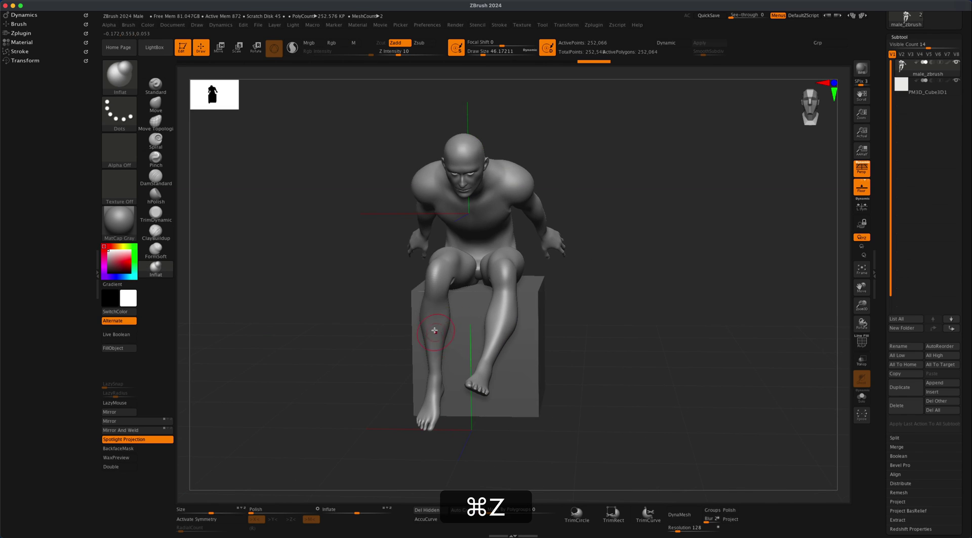
right_click_drag(434, 330, 622, 376)
key("super+z")
key("super+z")
key("super+z")
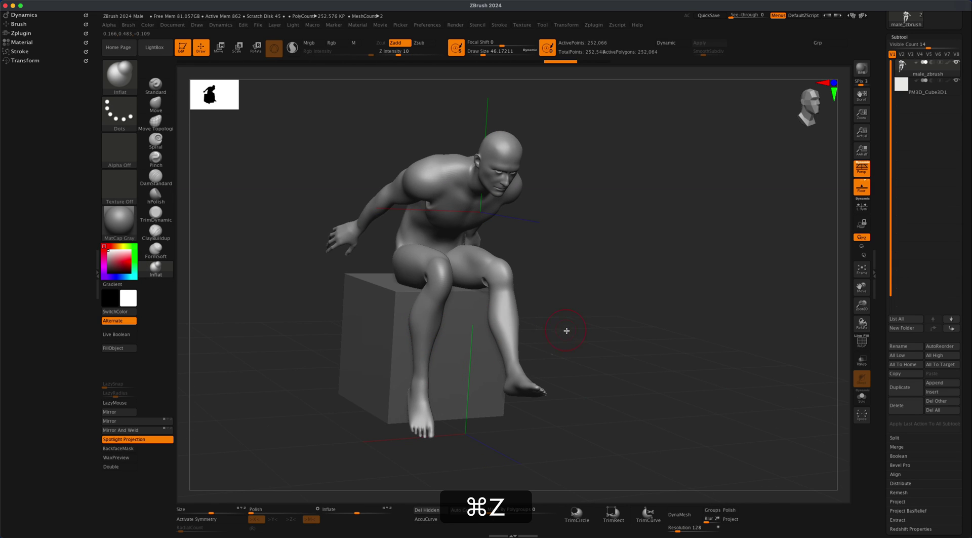
key("super+z")
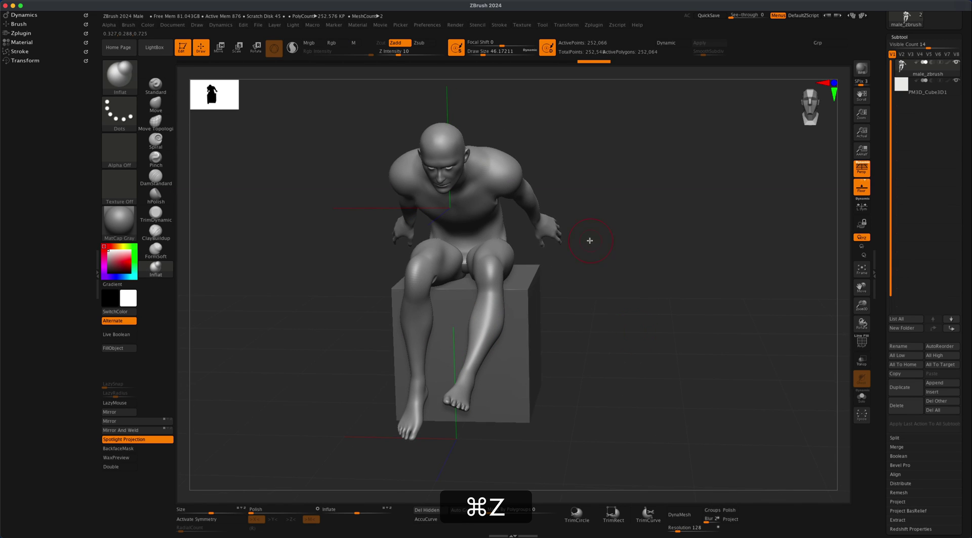
key("super+z")
- Activate symmetry for the asymmetrically posed figure and enable Use Posable Symmetry
left_click(563, 29)
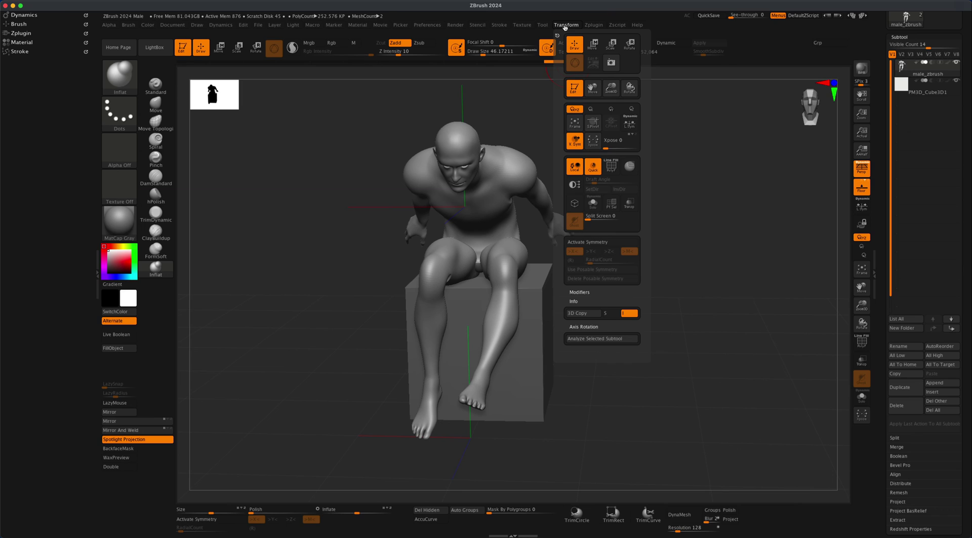
left_click(600, 243)
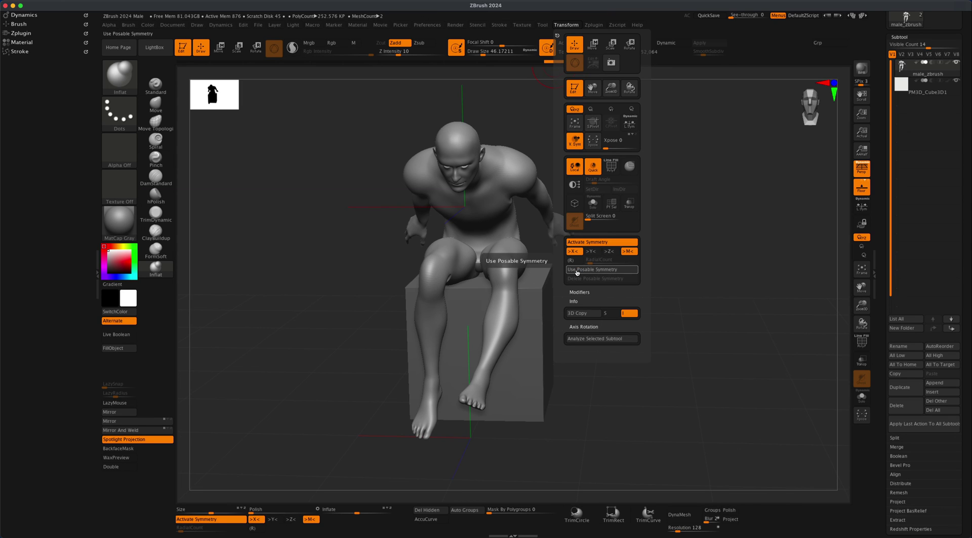
left_click(610, 270)
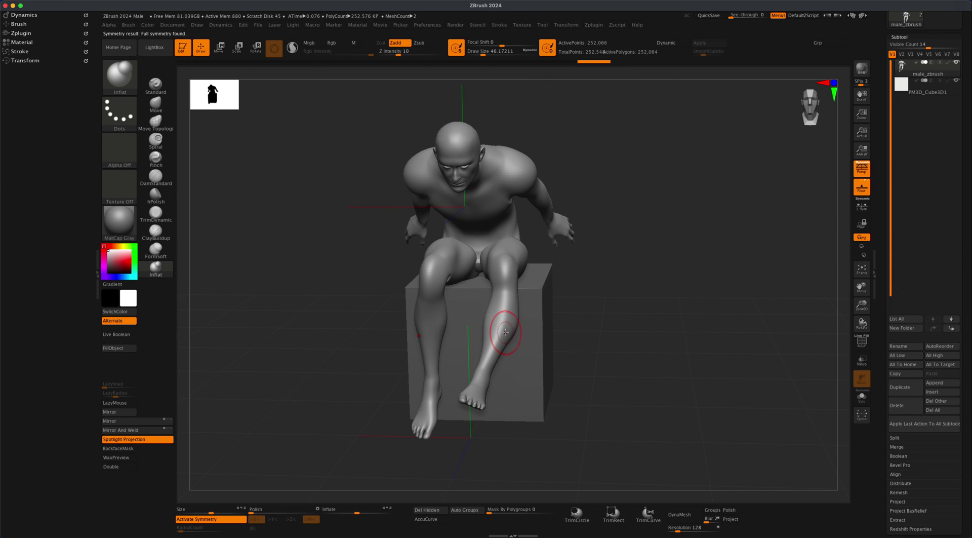
- Set the draw size to about 56 and inflate both calves on their inner and outer sides with posable symmetry
mouse_move(503, 340)
right_mouse_down()
mouse_move(629, 373)
mouse_move(574, 332)
right_mouse_up()
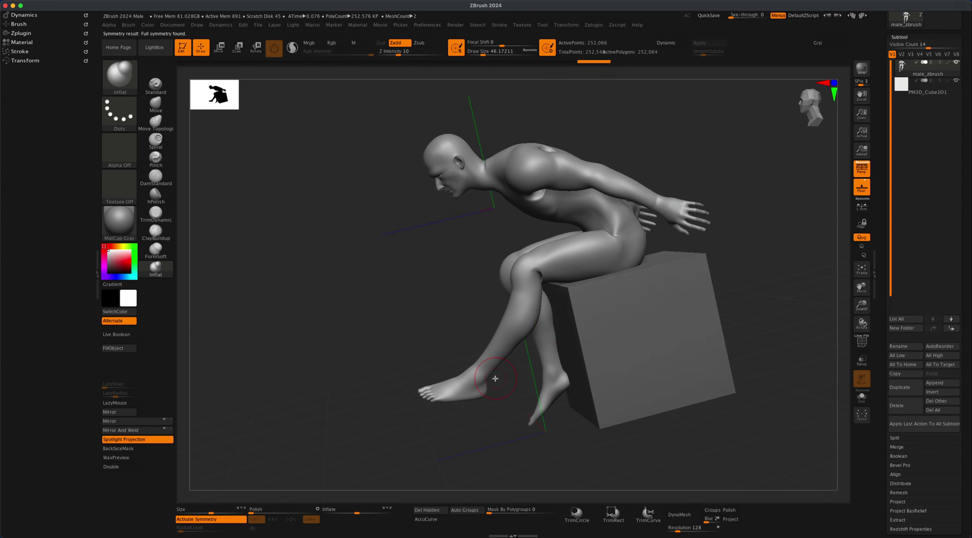
right_click_drag(496, 378, 557, 371)
mouse_move(544, 325)
right_mouse_down()
mouse_move(477, 314)
mouse_move(569, 310)
mouse_move(500, 320)
right_mouse_up()
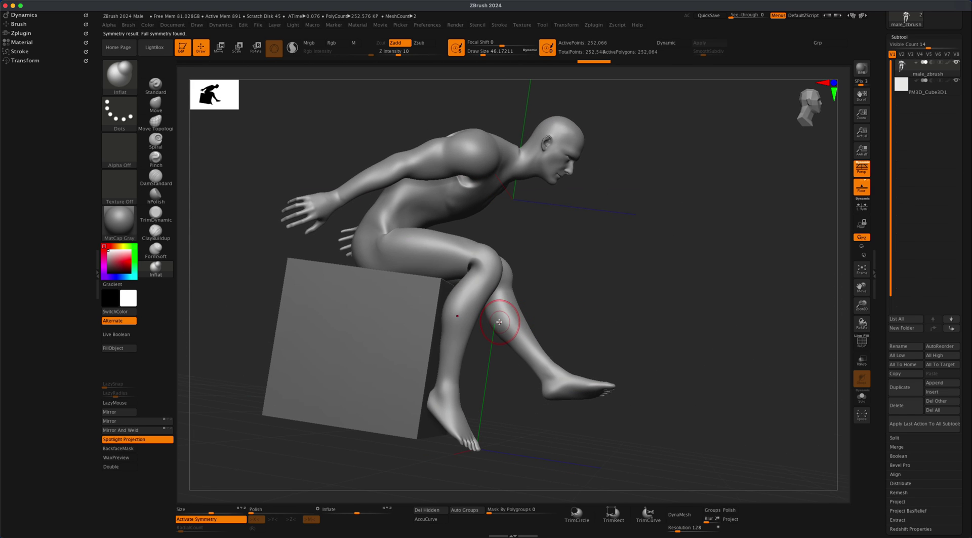
key("s")
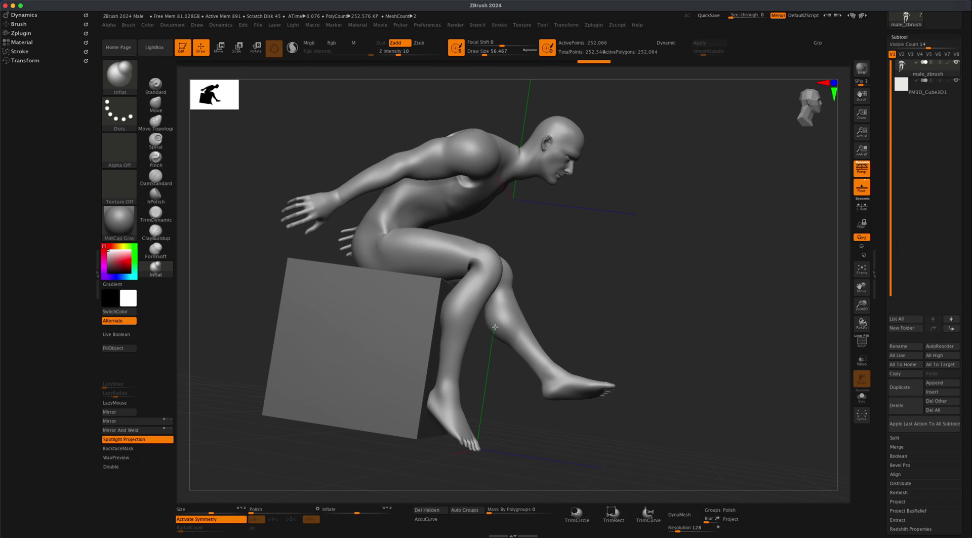
right_click_drag(565, 323, 504, 327)
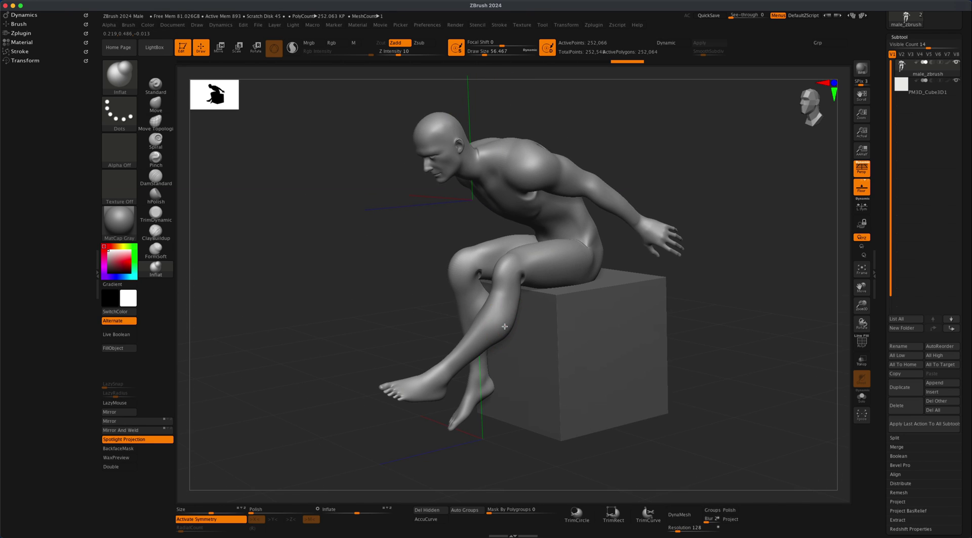
right_click_drag(696, 350, 729, 347)
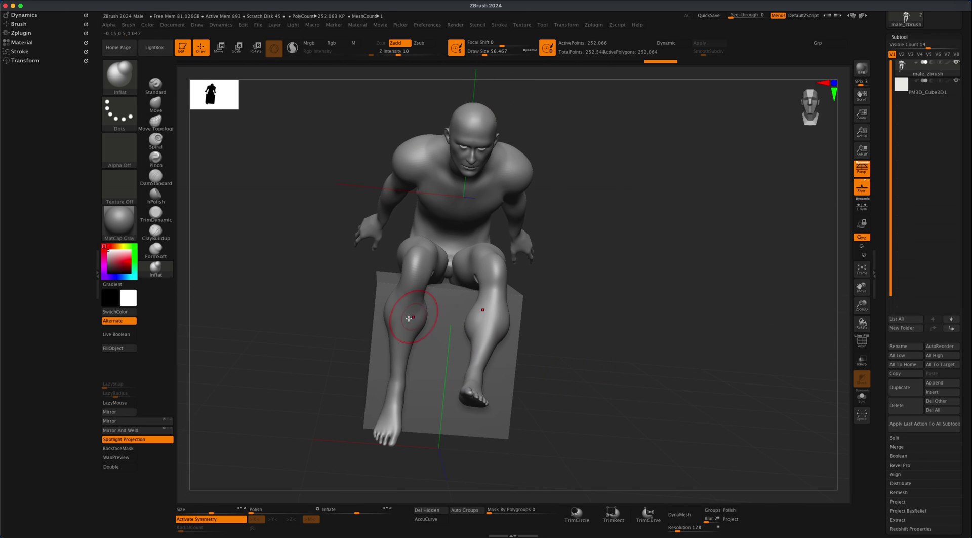
left_click_drag(621, 388, 637, 367, "alt")
left_click_drag(641, 260, 676, 291)
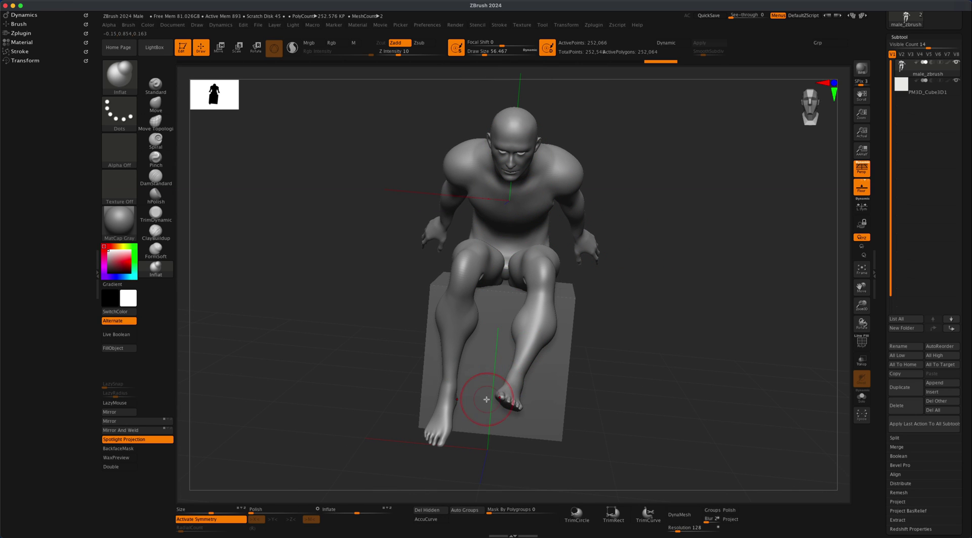
left_click_drag(581, 322, 613, 325)
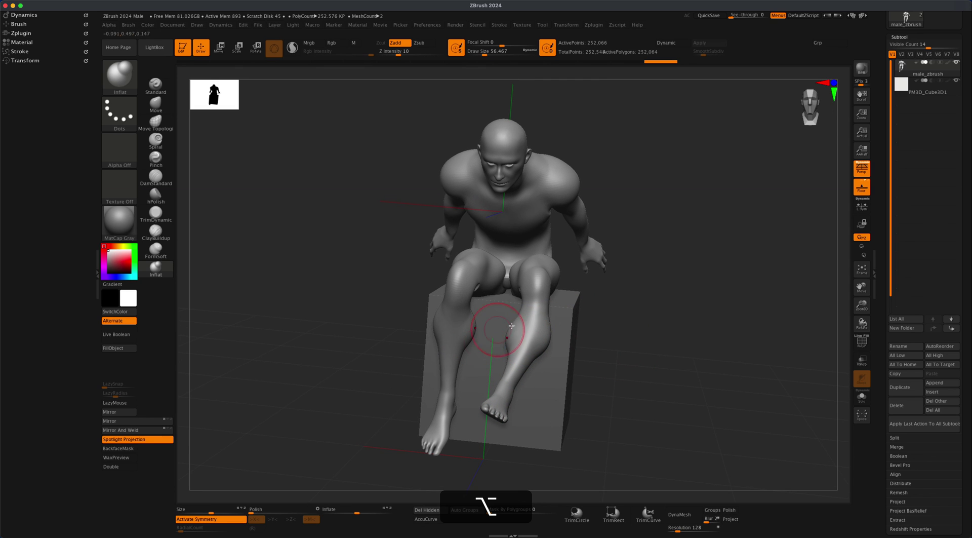
mouse_move(644, 315)
right_mouse_down()
mouse_move(531, 330)
mouse_move(642, 369)
mouse_move(394, 326)
mouse_move(697, 325)
mouse_move(676, 309)
right_mouse_up()
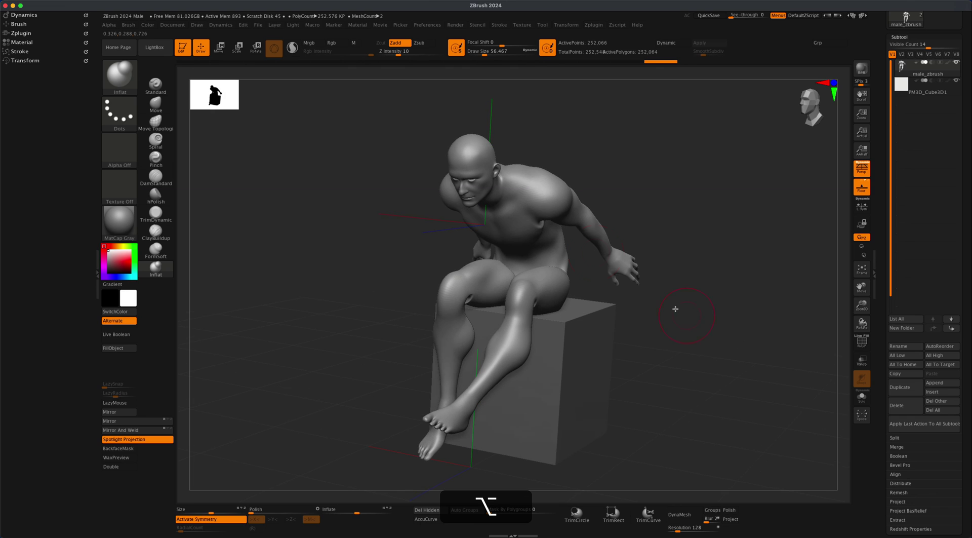
mouse_move(615, 196)
right_mouse_down()
mouse_move(623, 193)
mouse_move(402, 161)
right_mouse_up()
left_click_drag(379, 265, 369, 264, "alt")
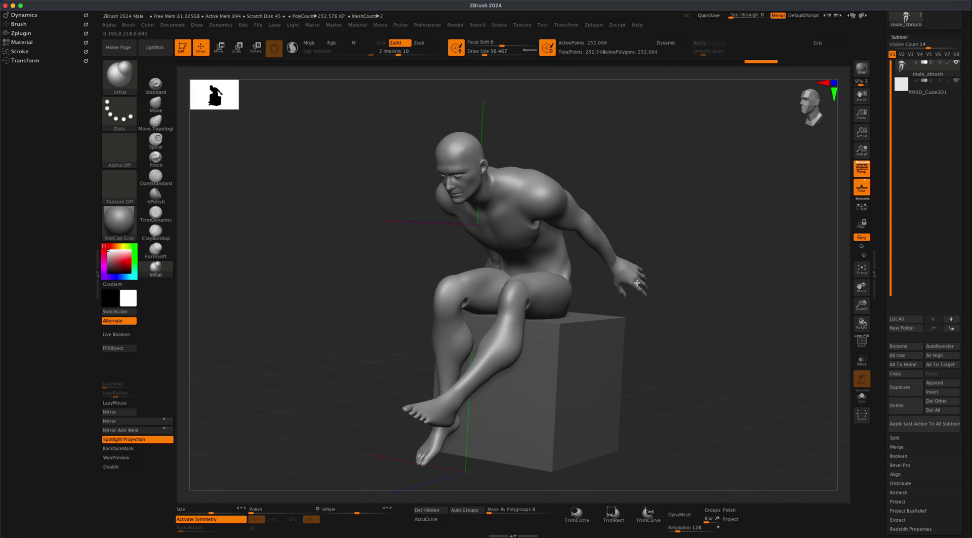
right_click_drag(716, 319, 715, 340)
left_click(164, 47)
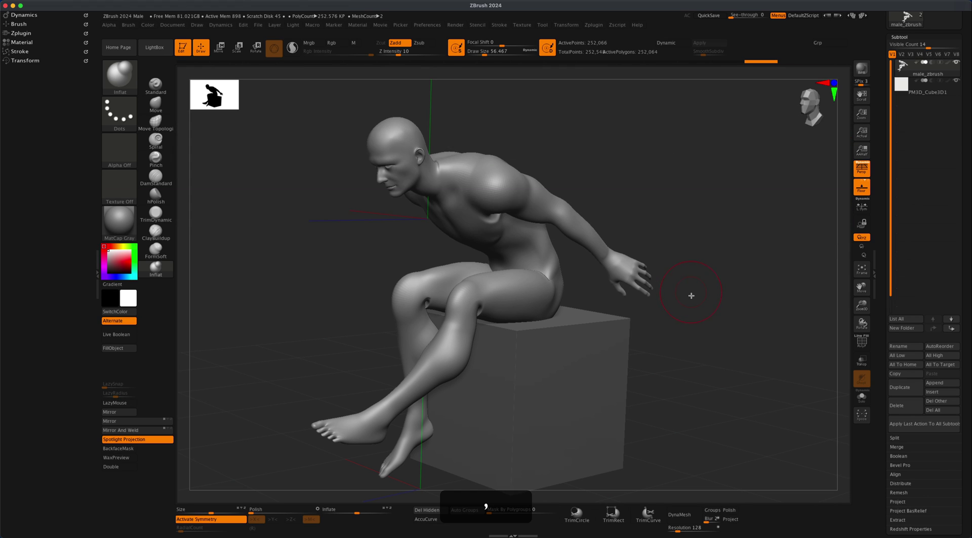
- Zoom in on the figure's left hand and open the Inflat brush's draw size for editing
right_click_drag(712, 306, 657, 295)
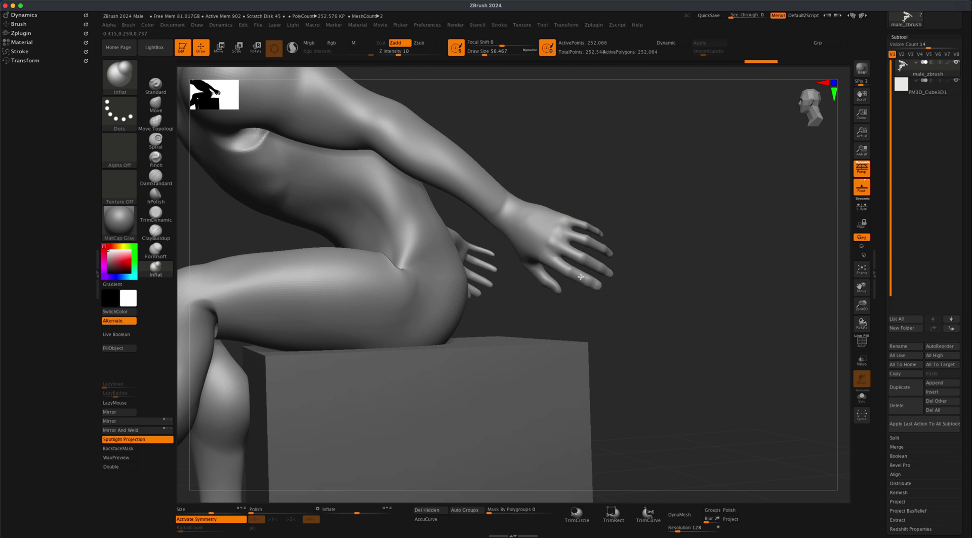
key("s")
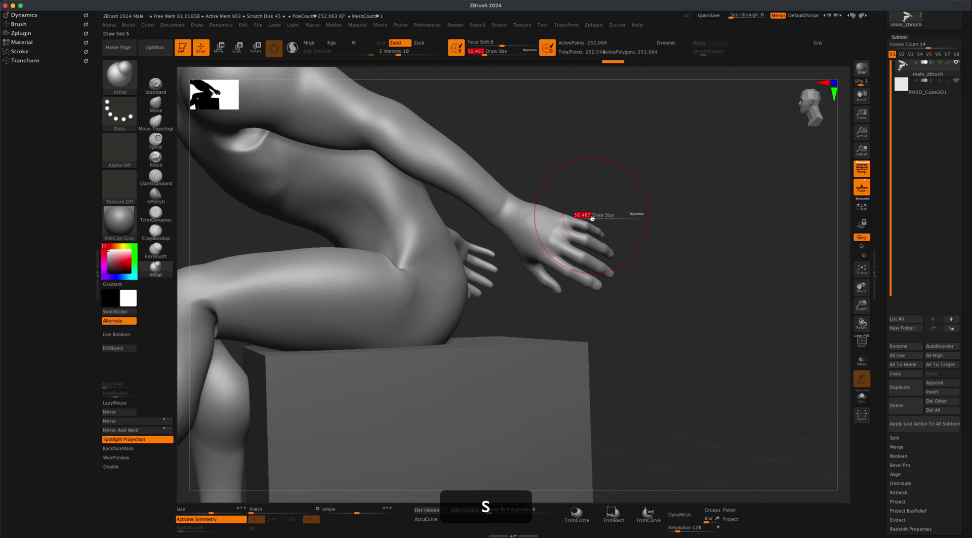